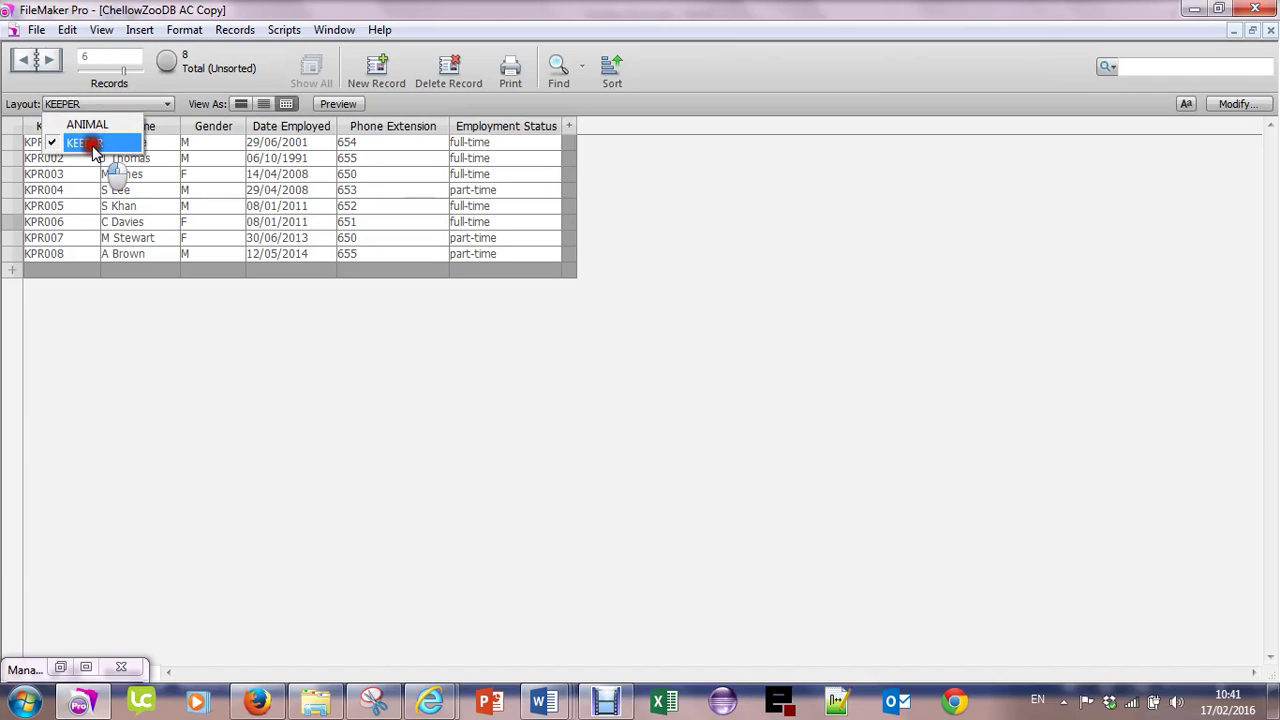
Compare the KEEPER layout's Keeper ID values with the Keeper Responsible values in the ANIMAL layout.
{"action": "left_click", "coordinate": [92, 150]}
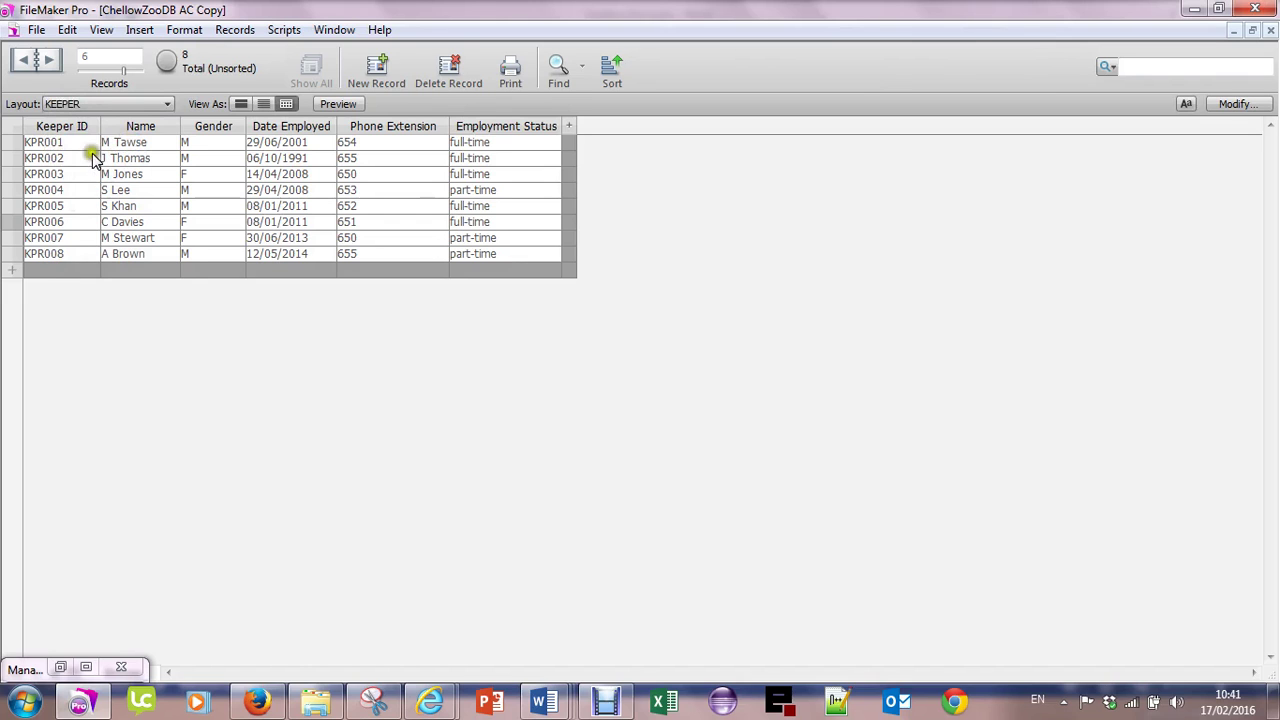
{"action": "left_click", "coordinate": [113, 108]}
{"action": "left_click", "coordinate": [97, 118]}
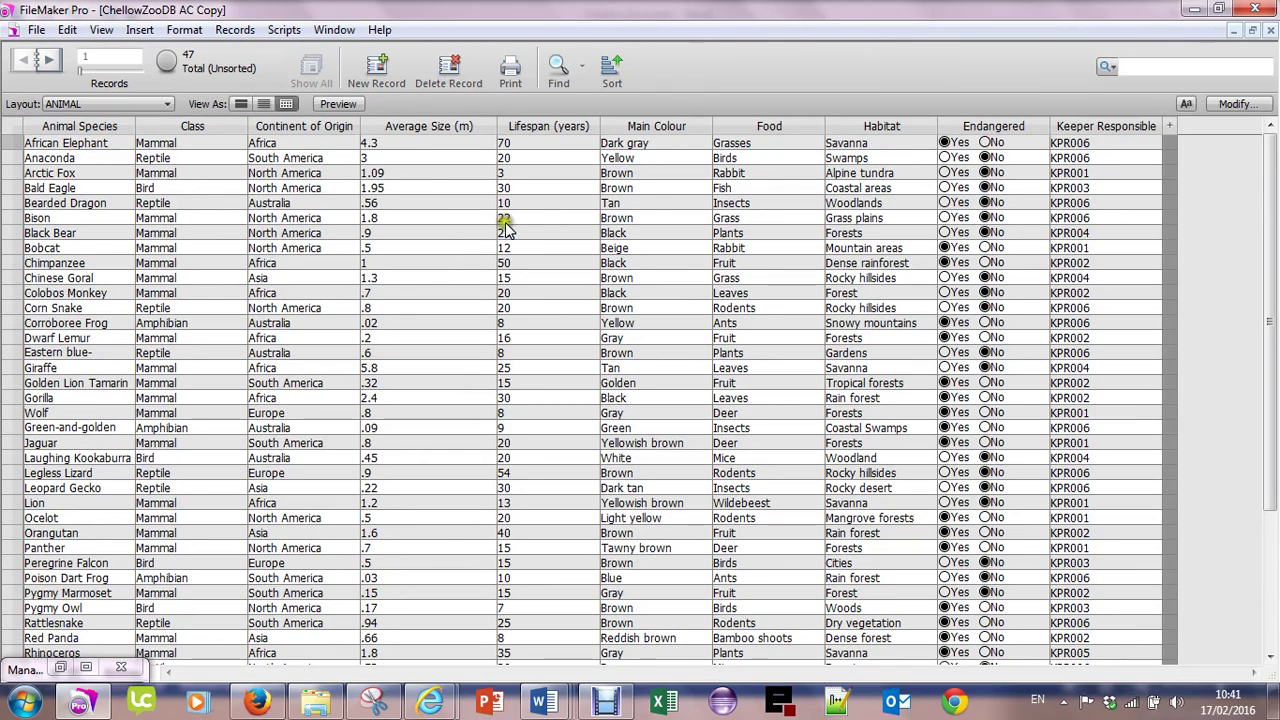
{"action": "left_click", "coordinate": [1072, 158]}
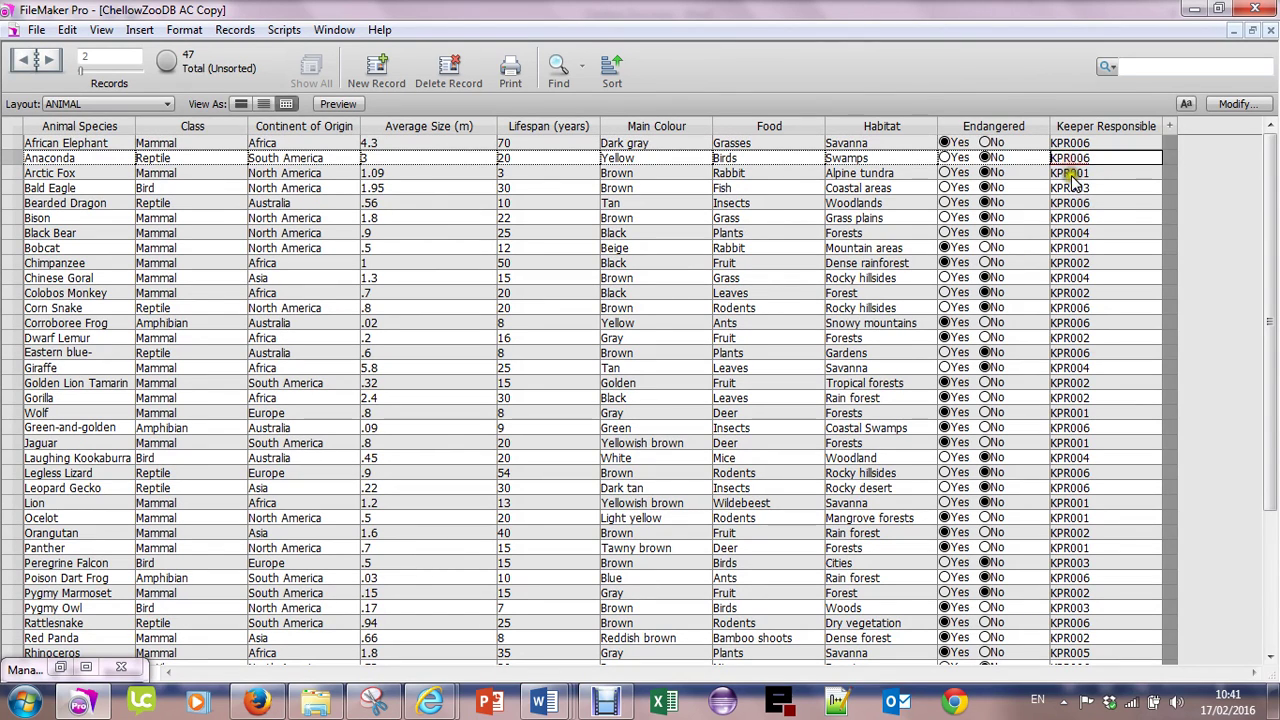
{"action": "left_click", "coordinate": [1071, 175]}
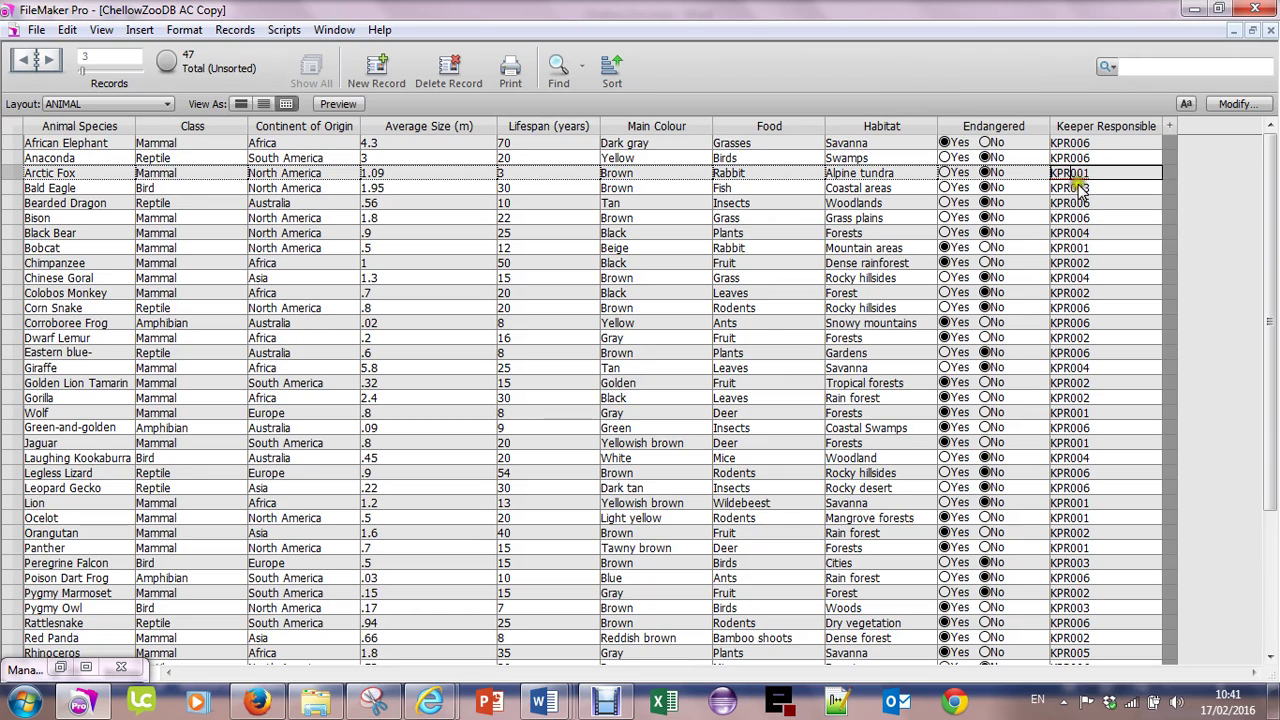
{"action": "left_click", "coordinate": [117, 105]}
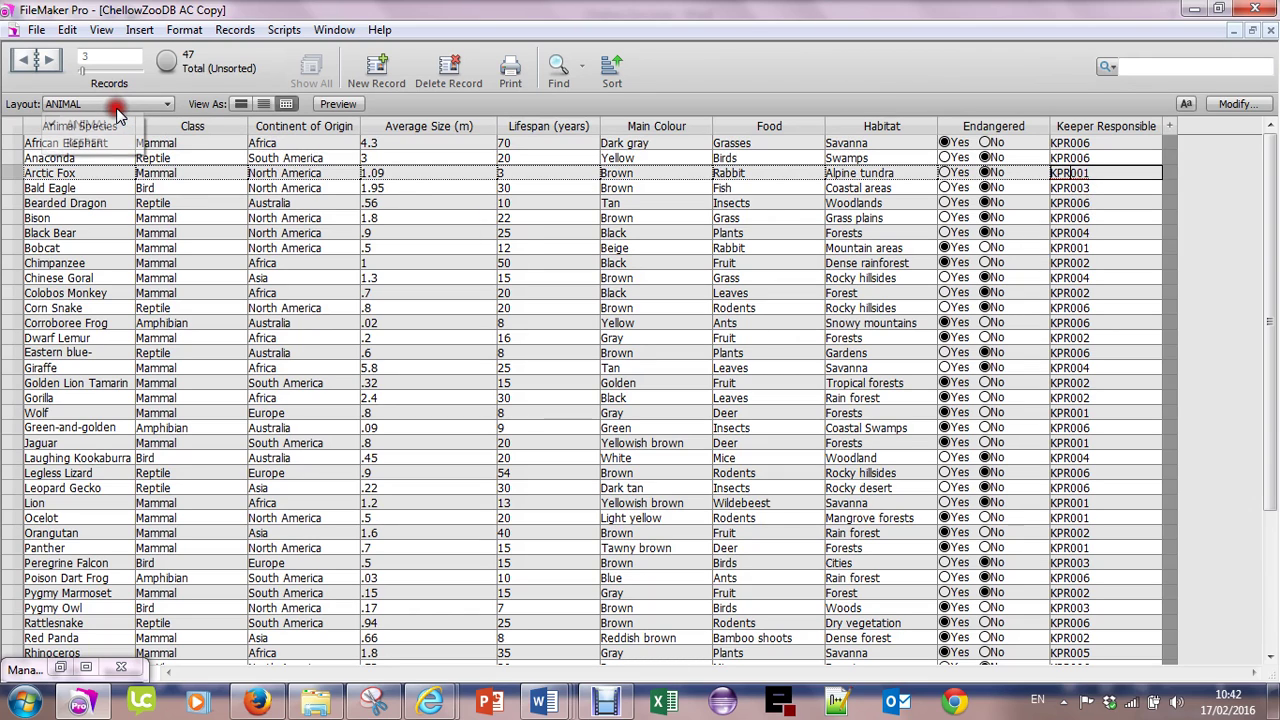
{"action": "left_click", "coordinate": [95, 142]}
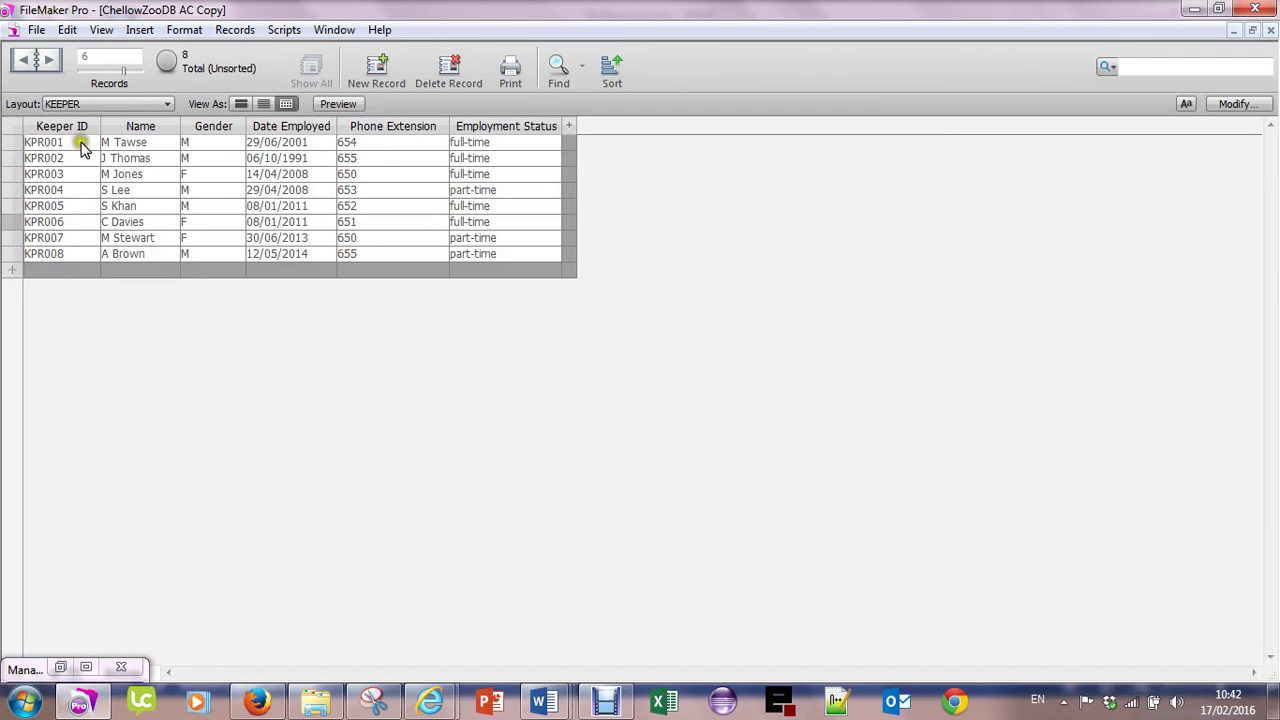
Relate Keeper ID in the KEEPER table to Keeper Responsible in ANIMAL, and align the KEEPER table with ANIMAL in the relationships graph.
{"action": "left_click", "coordinate": [38, 29]}
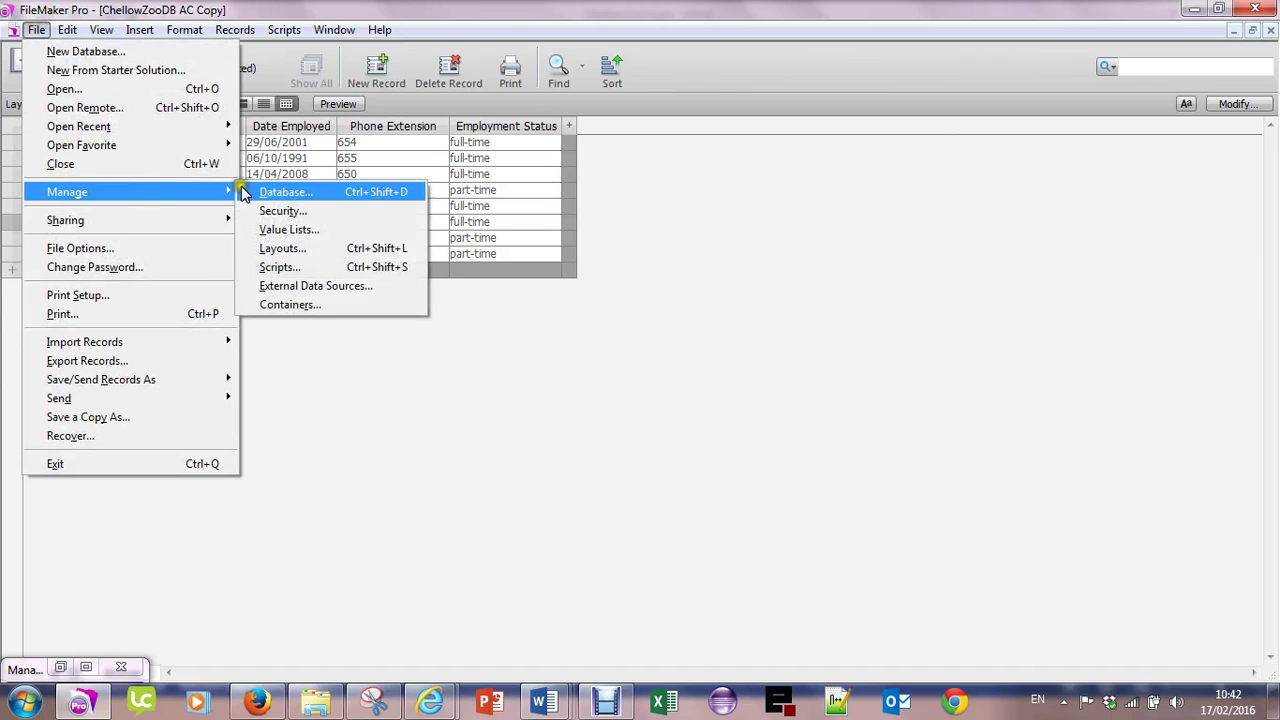
{"action": "left_click", "coordinate": [272, 192]}
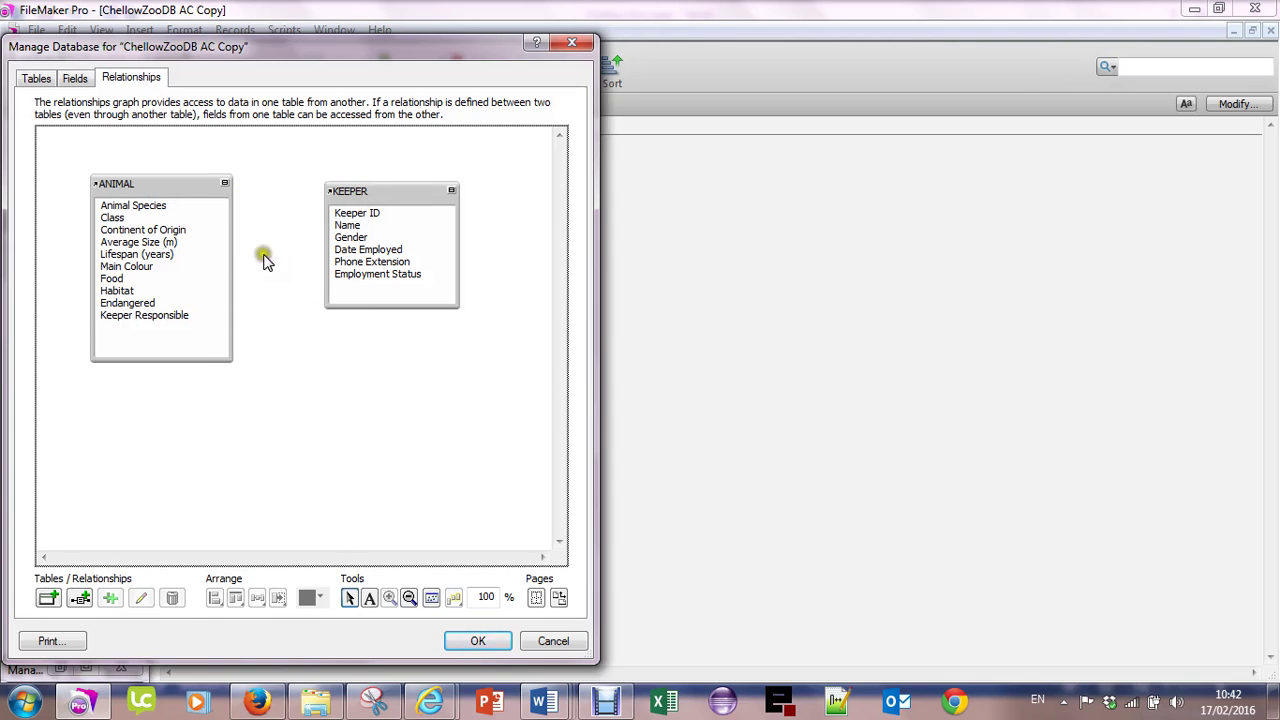
{"action": "left_click_drag", "start_coordinate": [348, 220], "coordinate": [207, 321]}
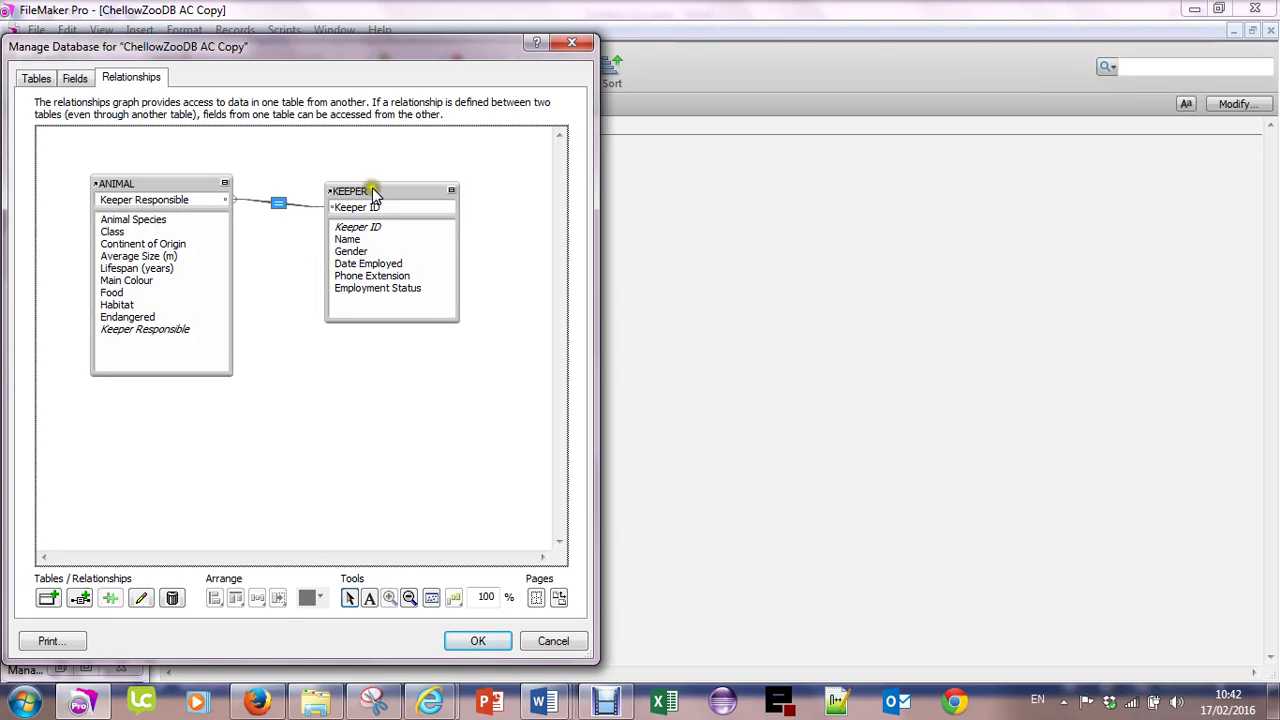
{"action": "mouse_move", "coordinate": [371, 190]}
{"action": "left_mouse_down"}
{"action": "mouse_move", "coordinate": [374, 179]}
{"action": "mouse_move", "coordinate": [370, 193]}
{"action": "left_mouse_up"}
{"action": "left_click", "coordinate": [294, 271]}
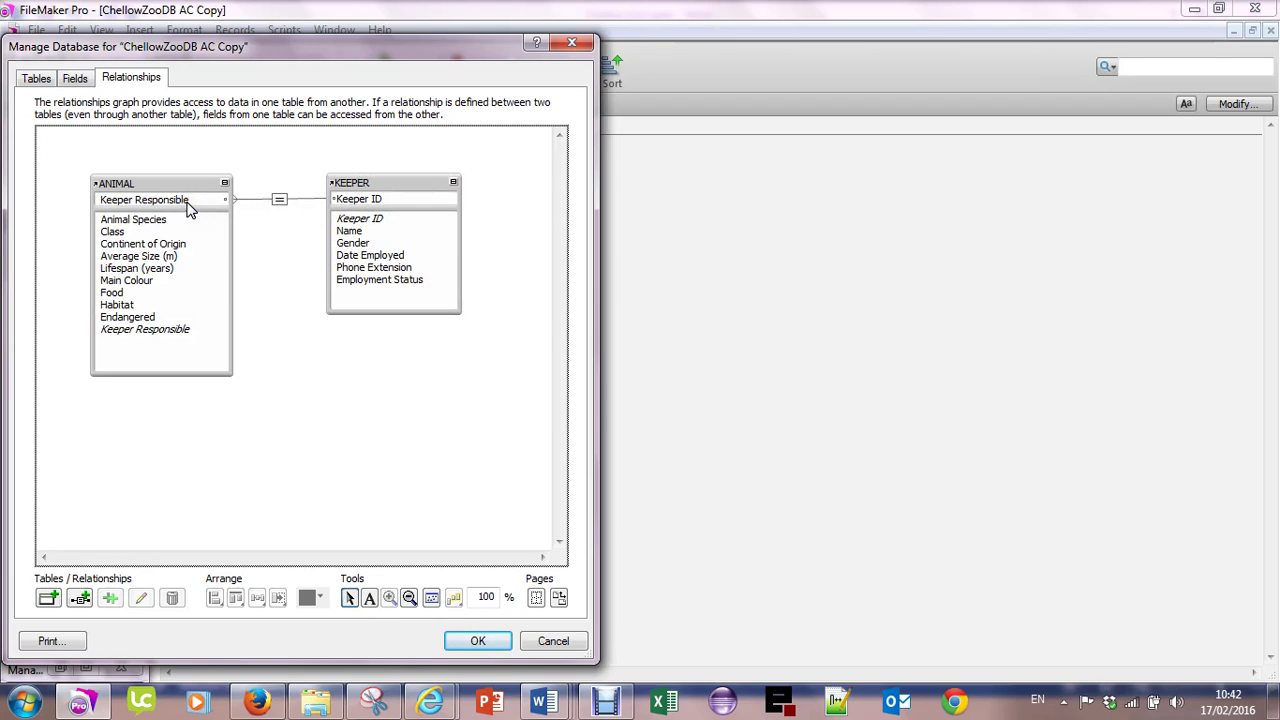
Check the validation options of the Keeper ID field in KEEPER and the Animal Species field in ANIMAL.
{"action": "left_click", "coordinate": [76, 80]}
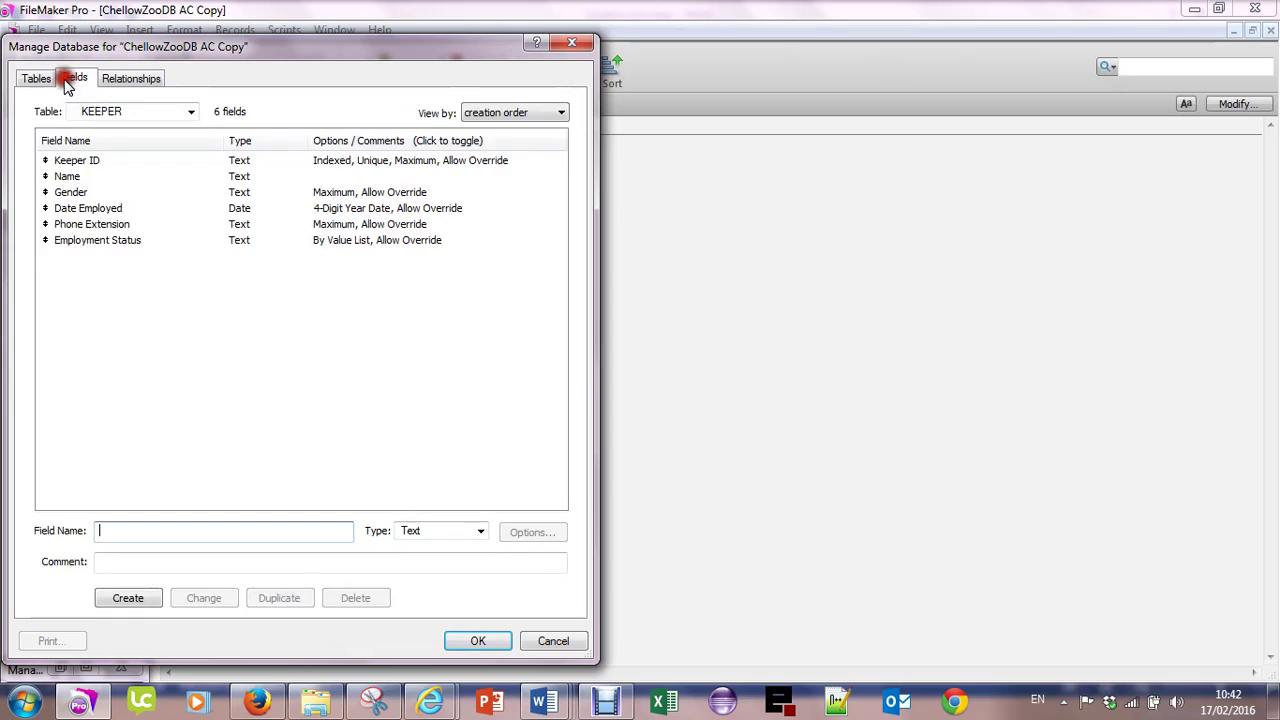
{"action": "double_click", "coordinate": [67, 166]}
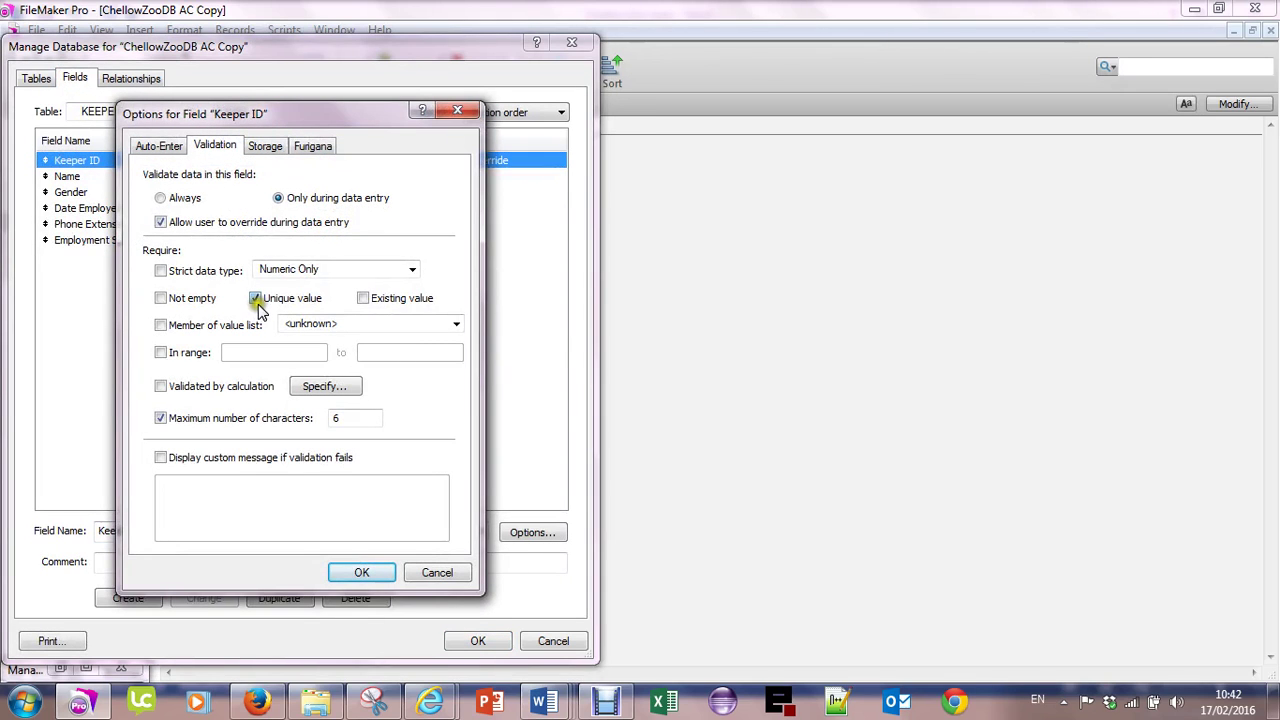
{"action": "left_click", "coordinate": [362, 573]}
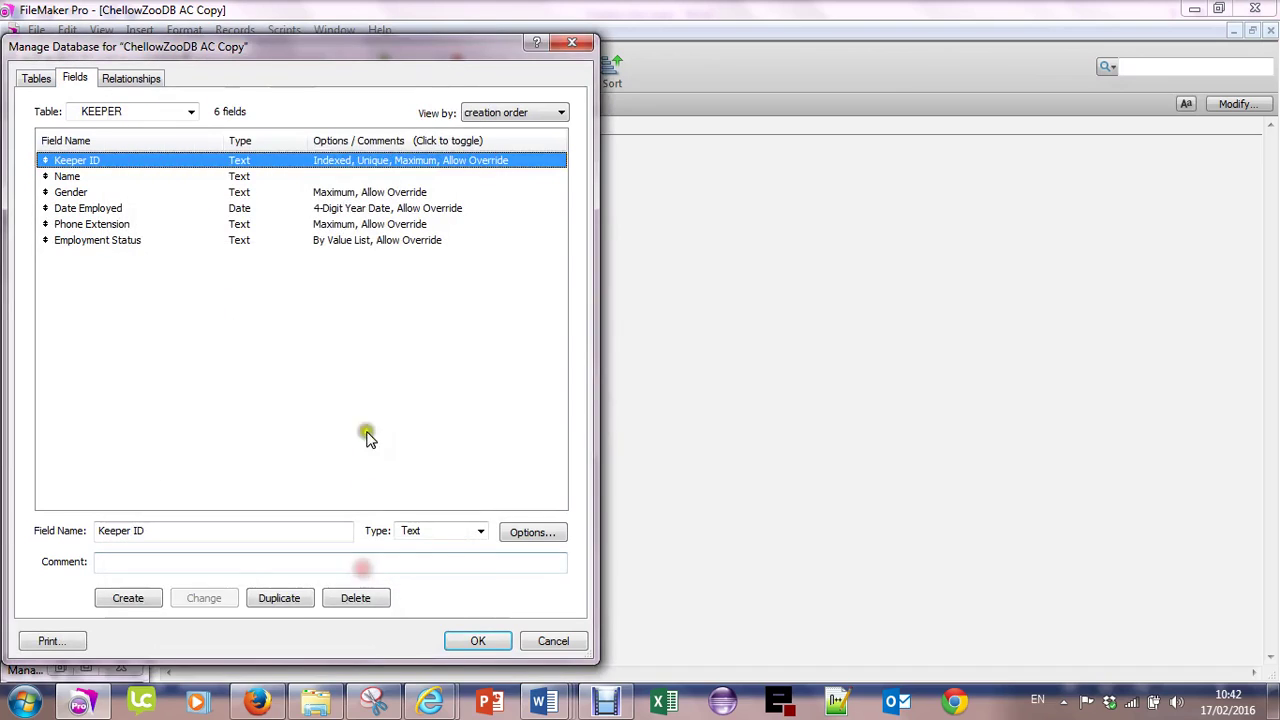
{"action": "left_click", "coordinate": [106, 110]}
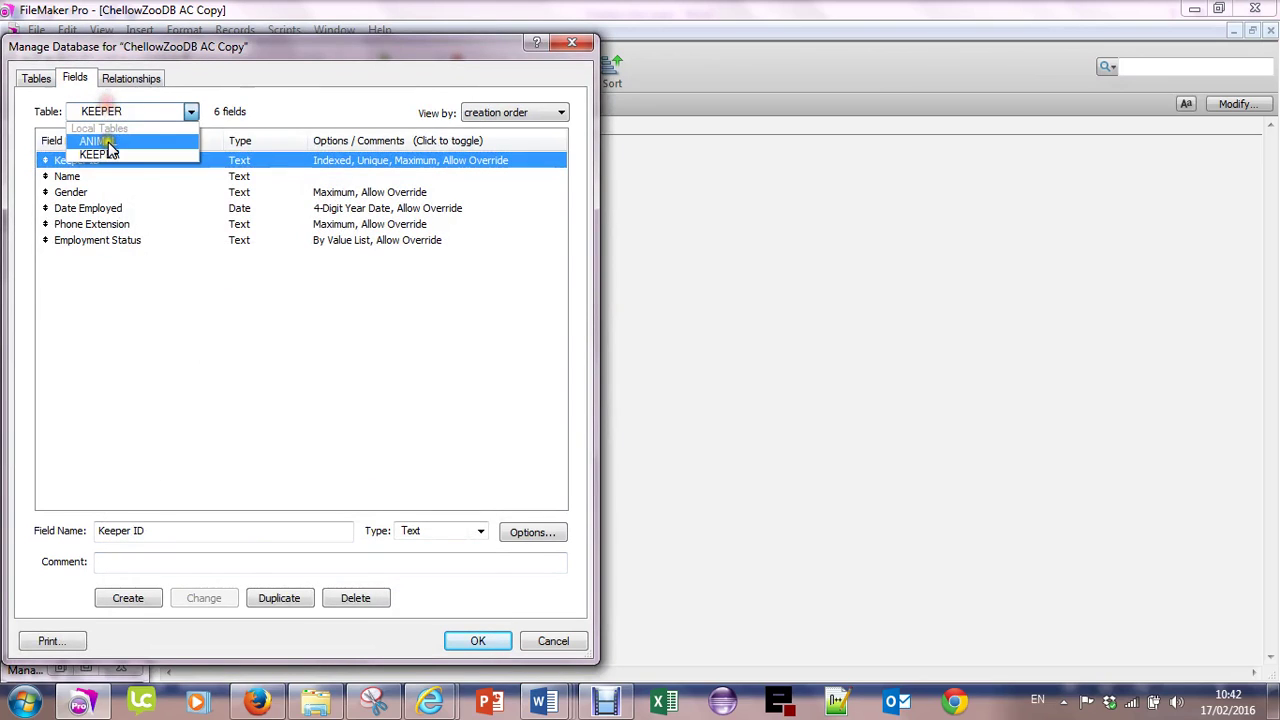
{"action": "left_click", "coordinate": [108, 142]}
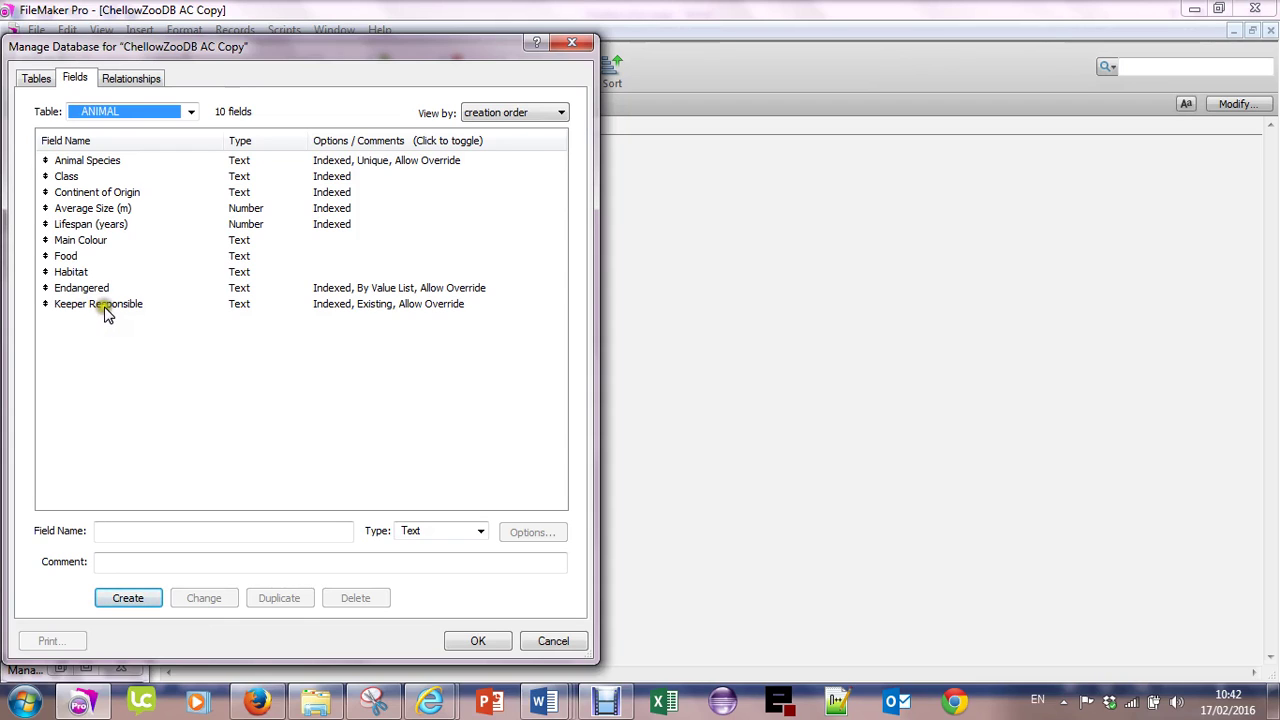
{"action": "double_click", "coordinate": [90, 165]}
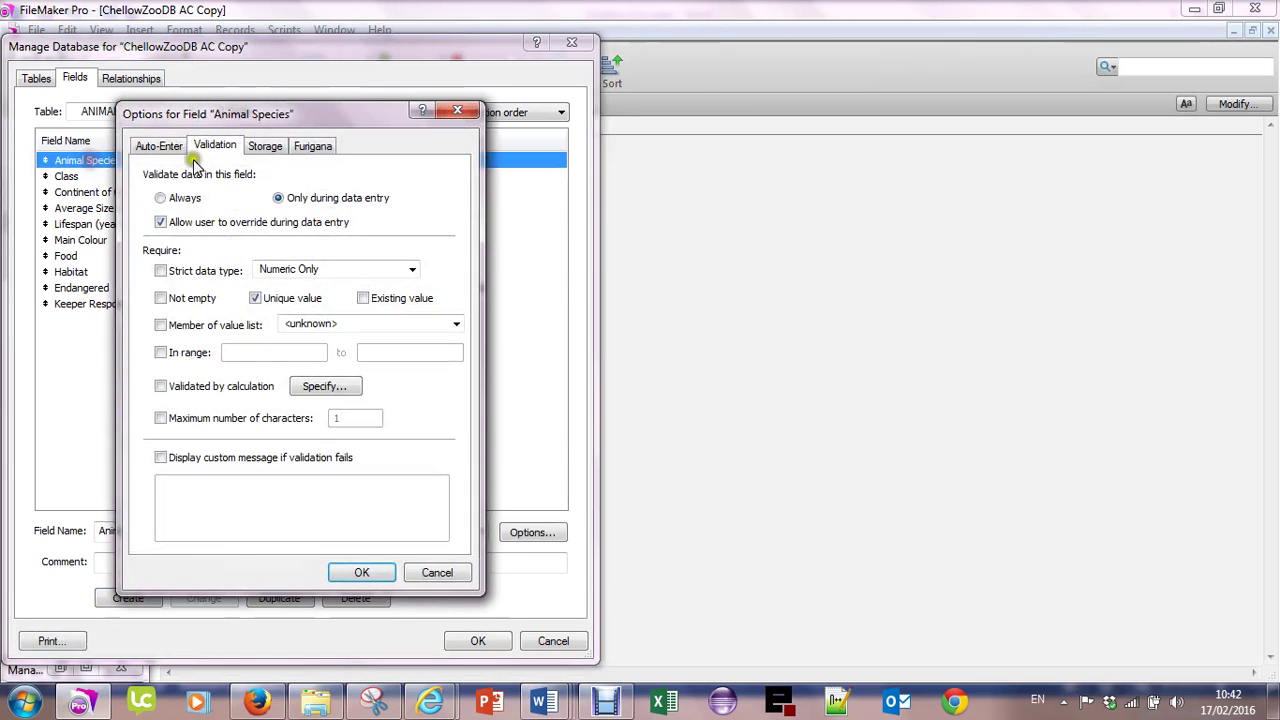
{"action": "left_click", "coordinate": [360, 572]}
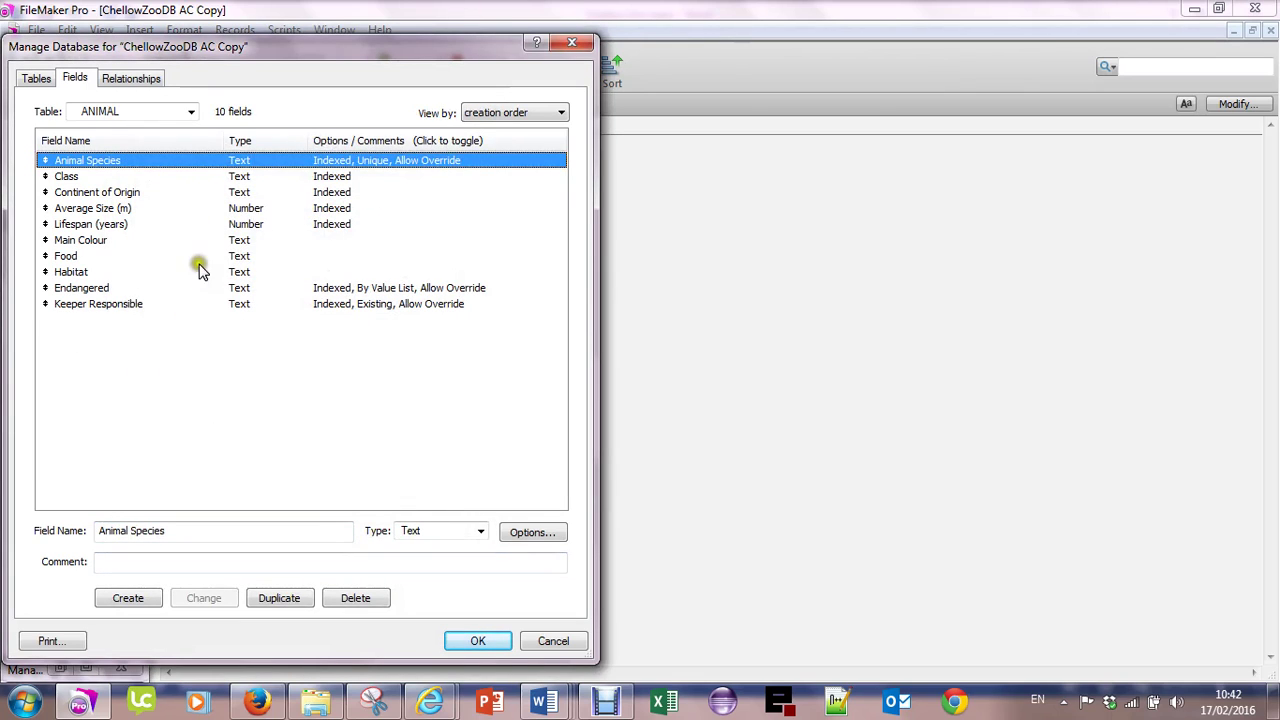
Review the table definitions, fields and relationships graph, and accept the database changes.
{"action": "left_click", "coordinate": [36, 78]}
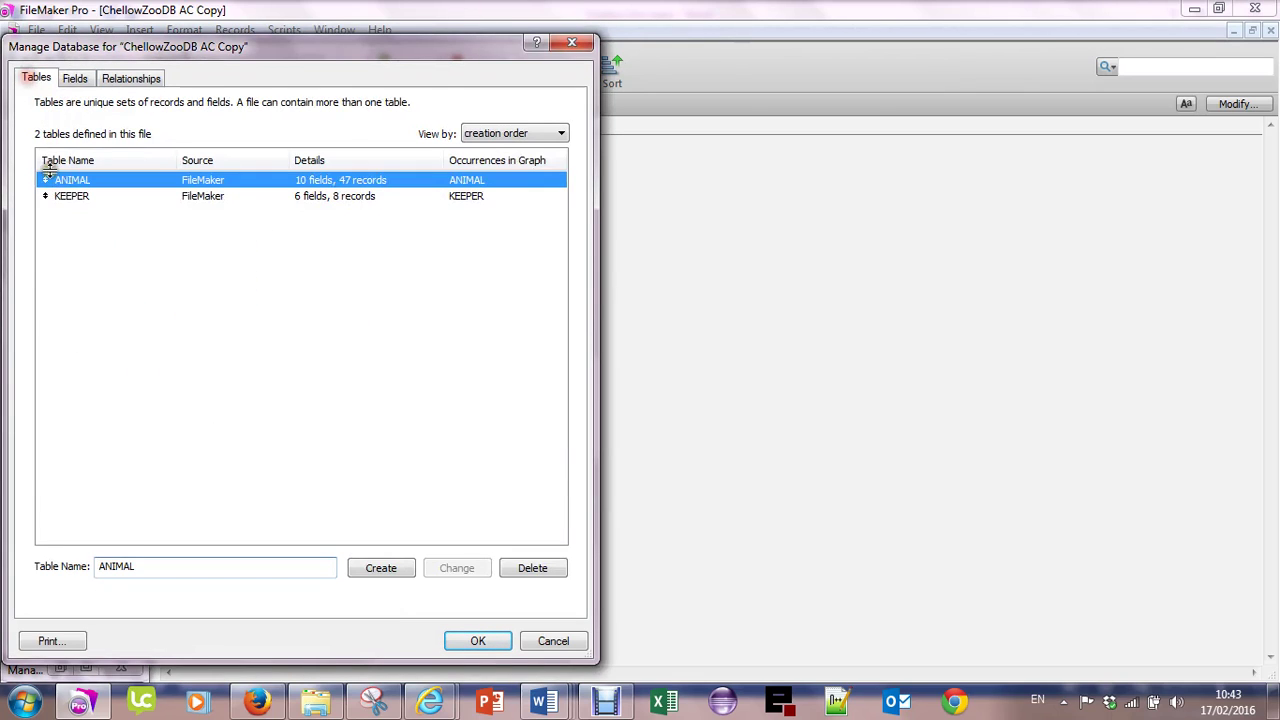
{"action": "left_click", "coordinate": [75, 78]}
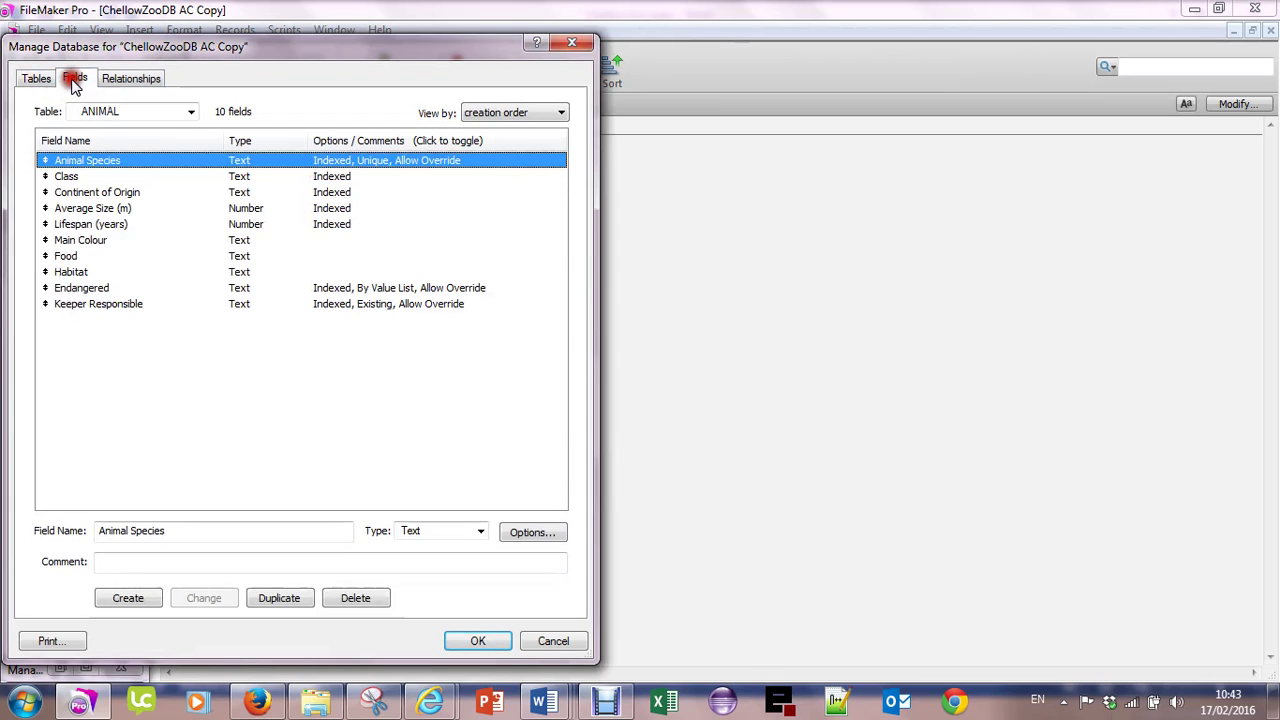
{"action": "left_click", "coordinate": [135, 82]}
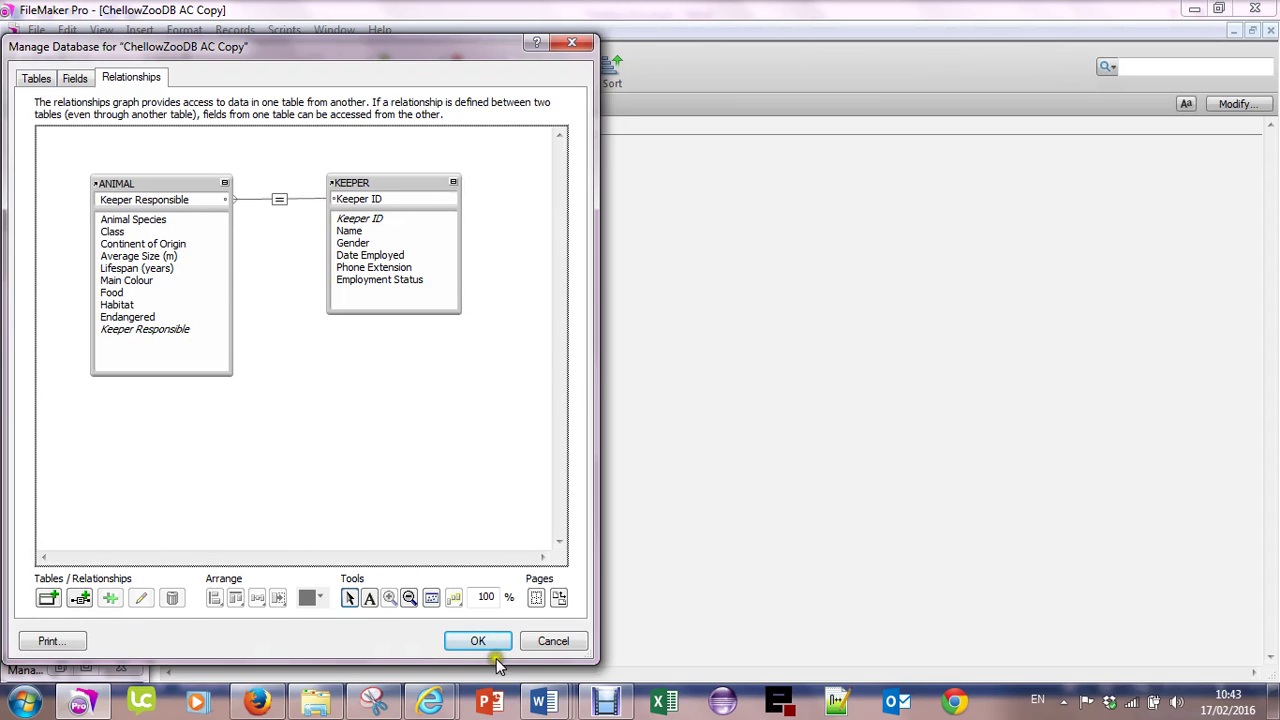
{"action": "left_click", "coordinate": [472, 641]}
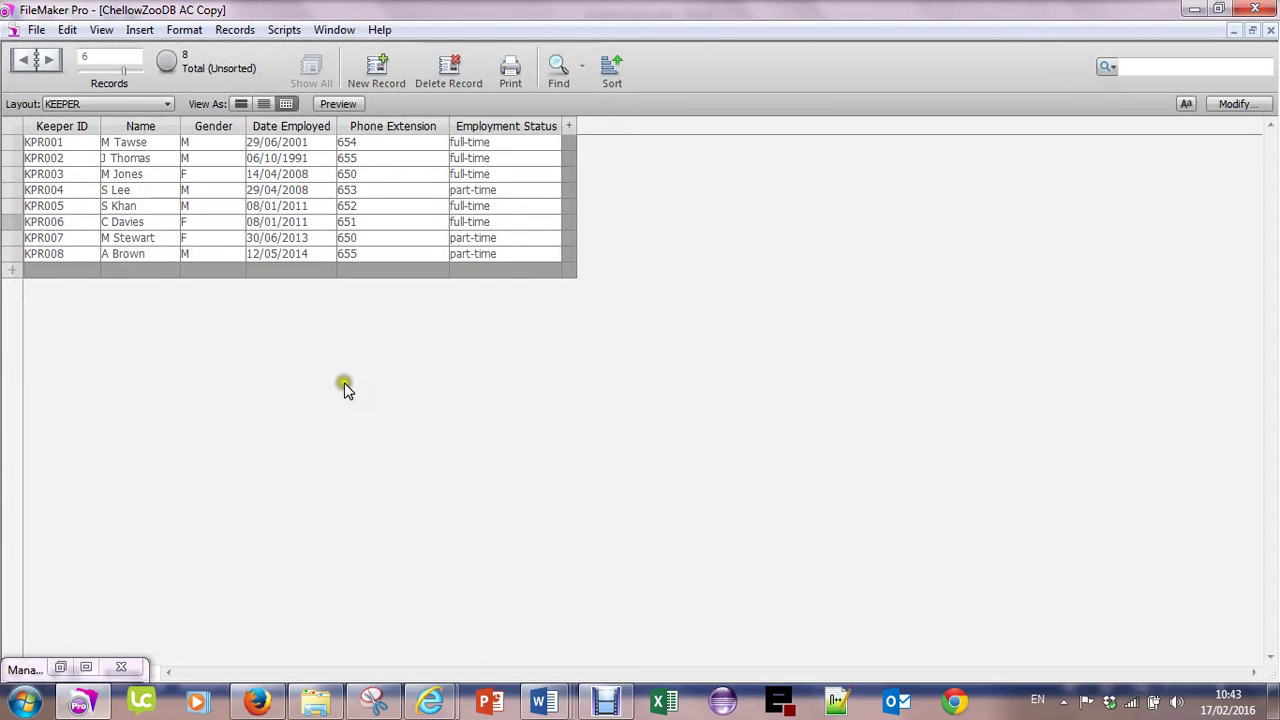
Show the ANIMAL layout and switch it to Layout mode.
{"action": "left_click", "coordinate": [120, 104]}
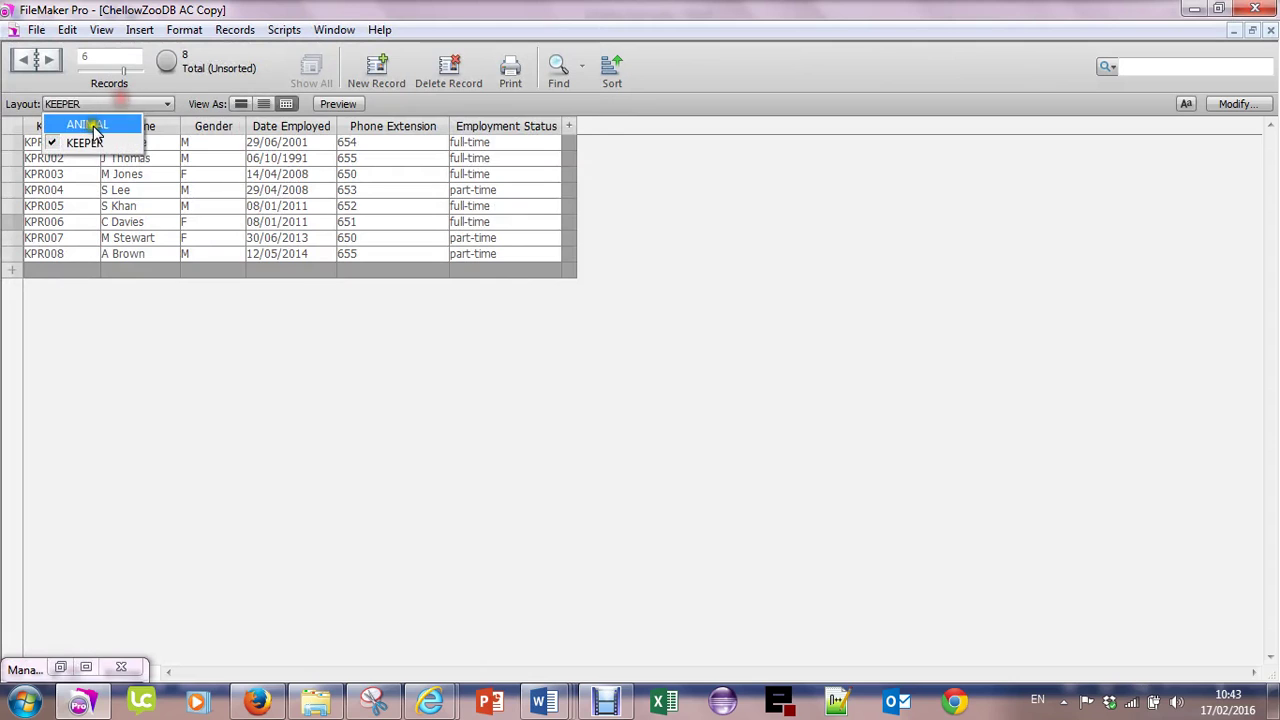
{"action": "left_click", "coordinate": [90, 125]}
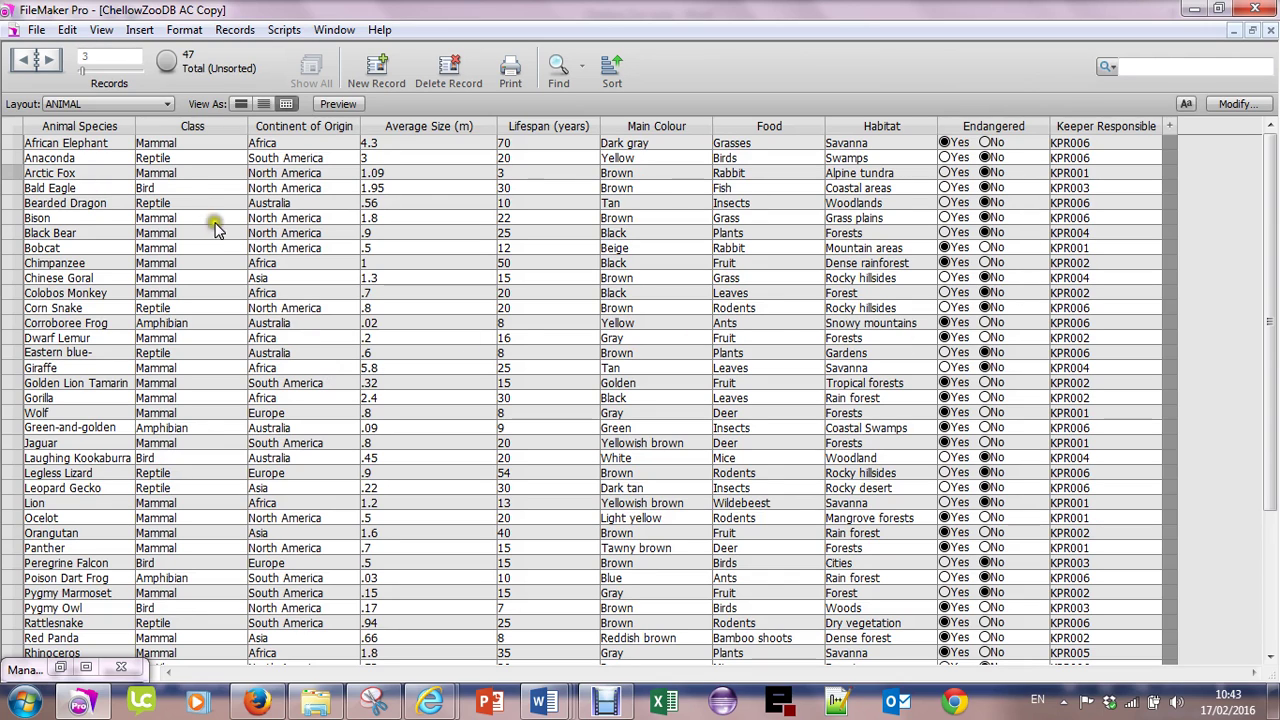
{"action": "left_click", "coordinate": [101, 29]}
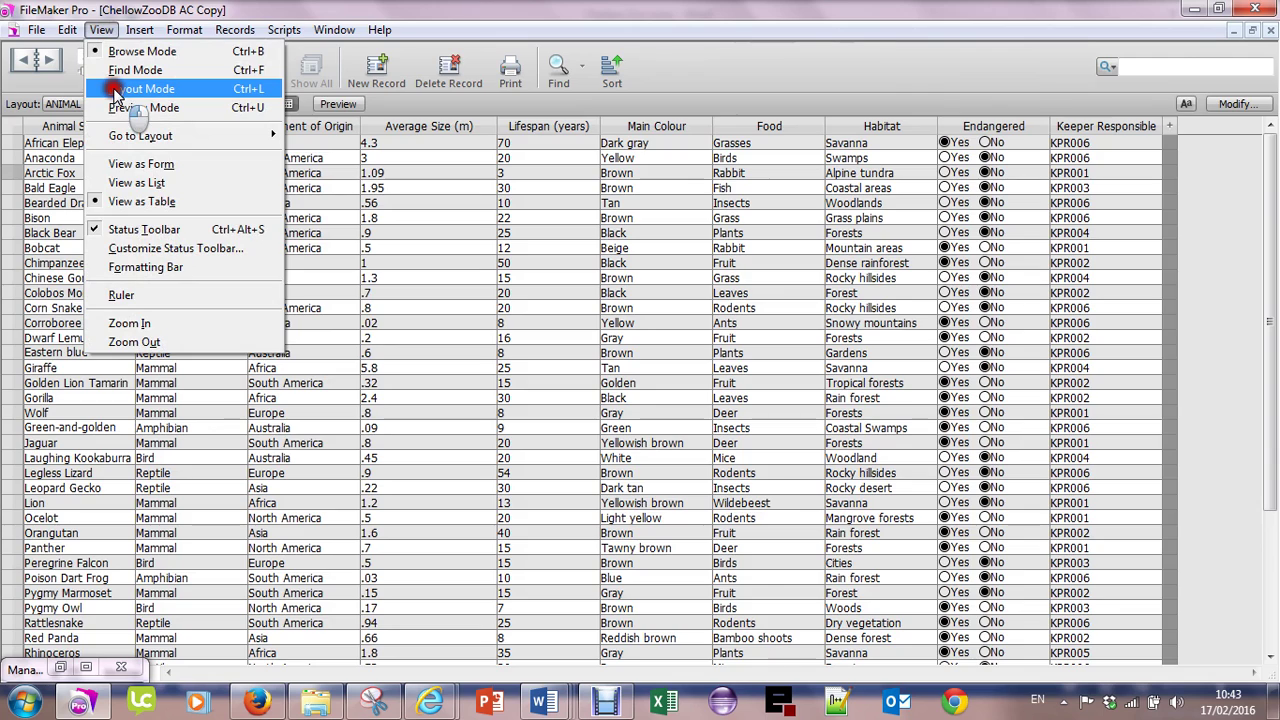
{"action": "left_click", "coordinate": [140, 89]}
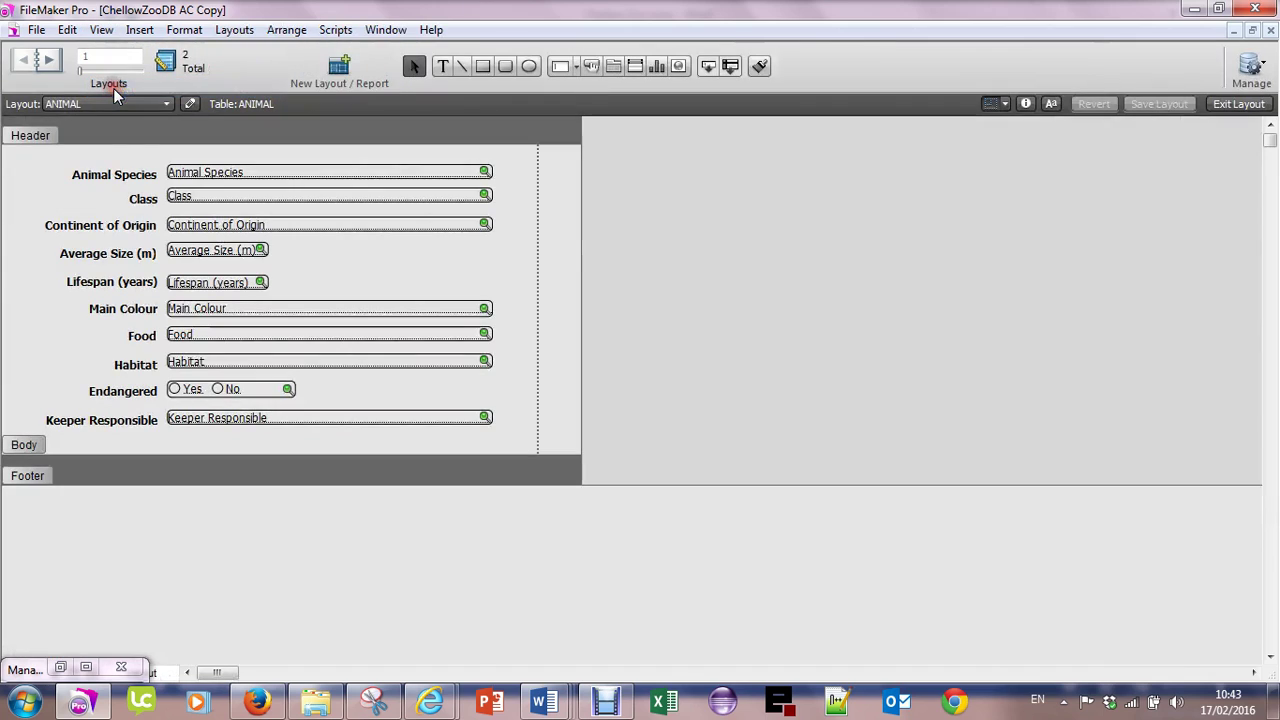
Start a new layout/report and name it "Keeper's animals".
{"action": "left_click", "coordinate": [340, 70]}
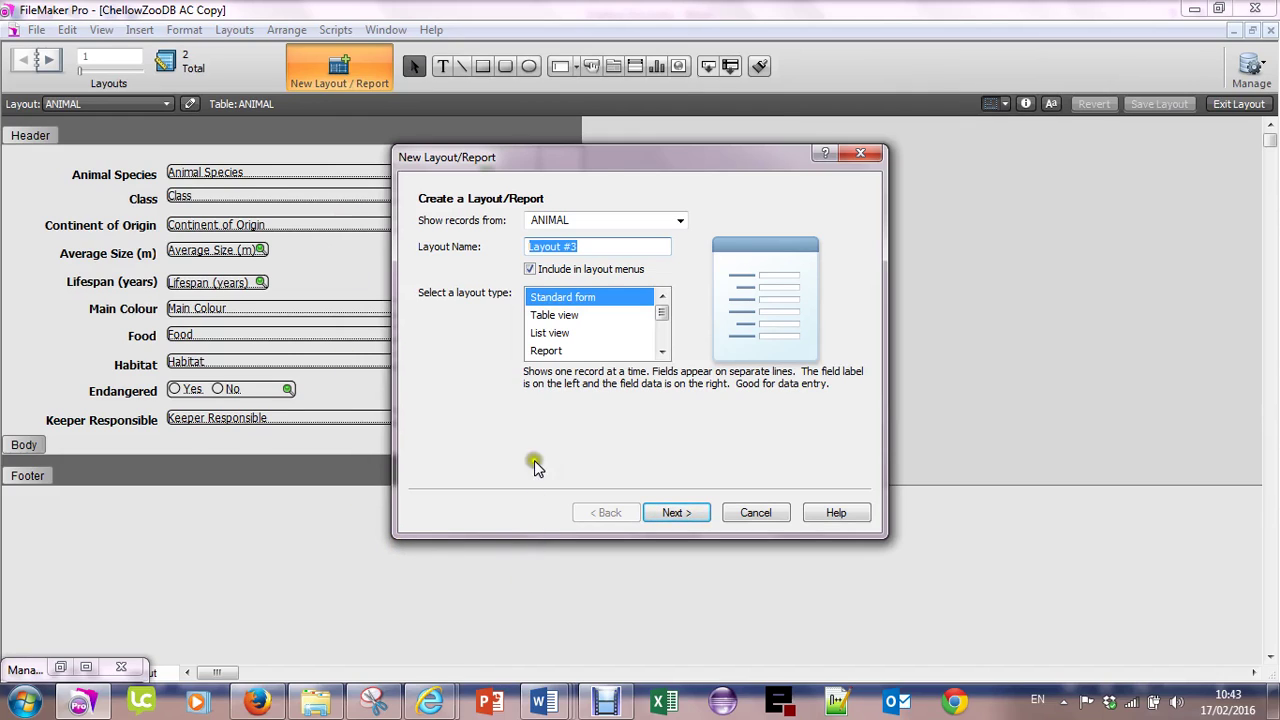
{"action": "left_click_drag", "start_coordinate": [600, 236], "coordinate": [472, 249]}
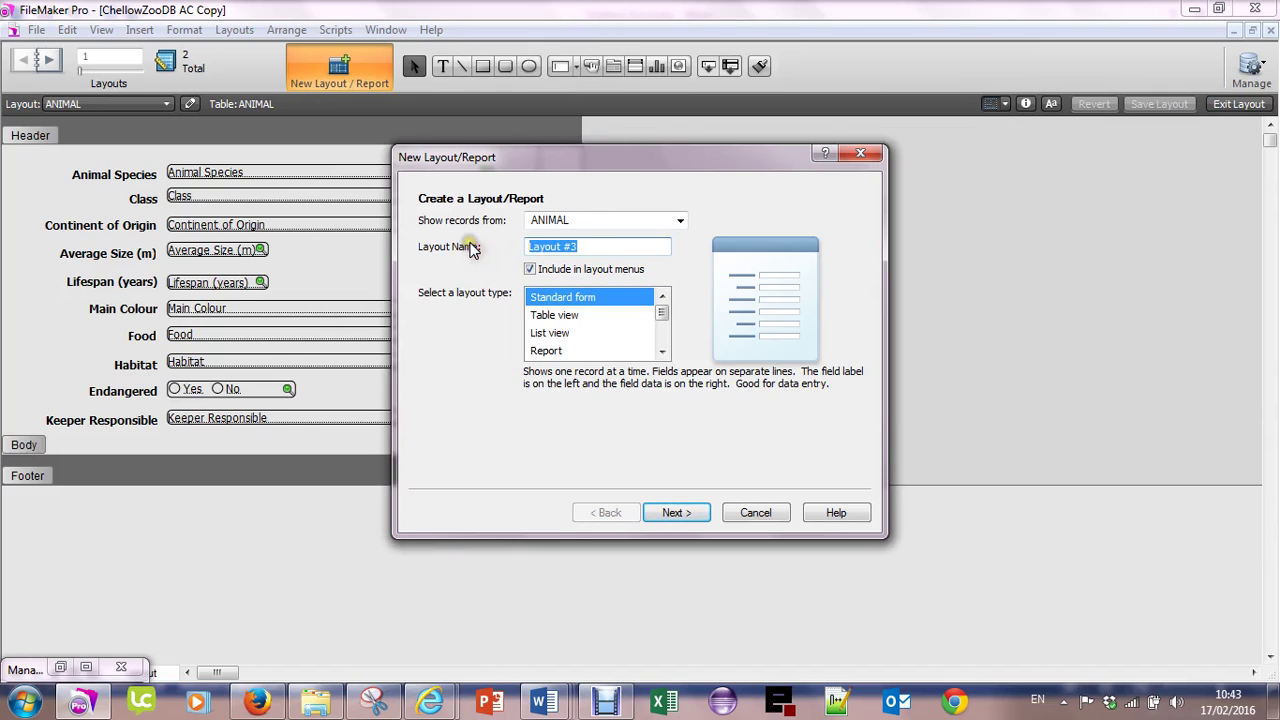
{"action": "type", "text": "Keep"}
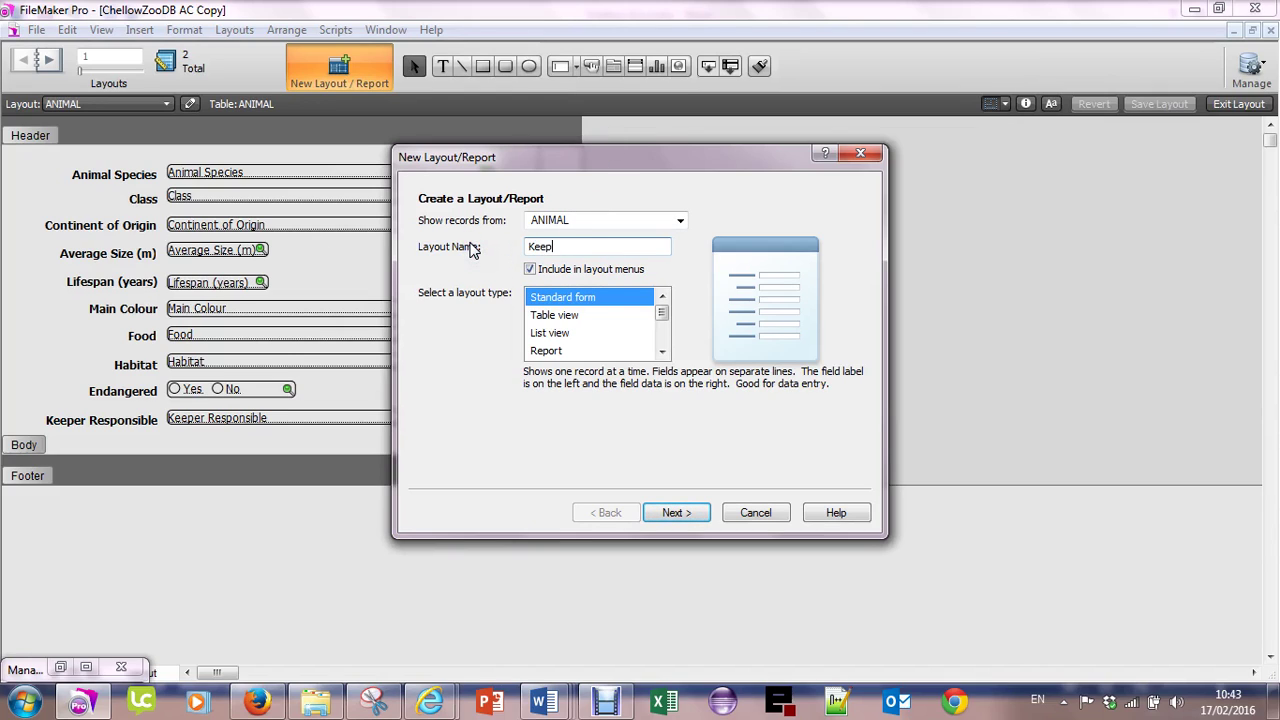
{"action": "type", "text": "er's animals"}
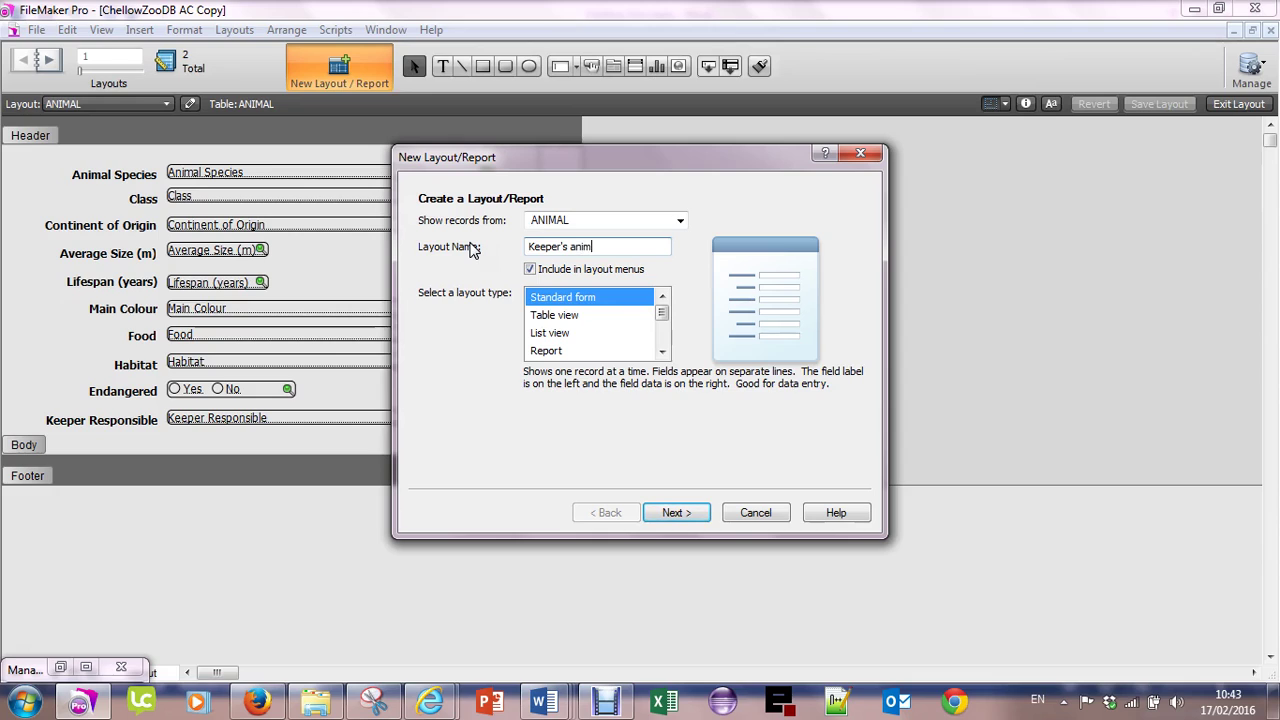
{"action": "left_click", "coordinate": [572, 220]}
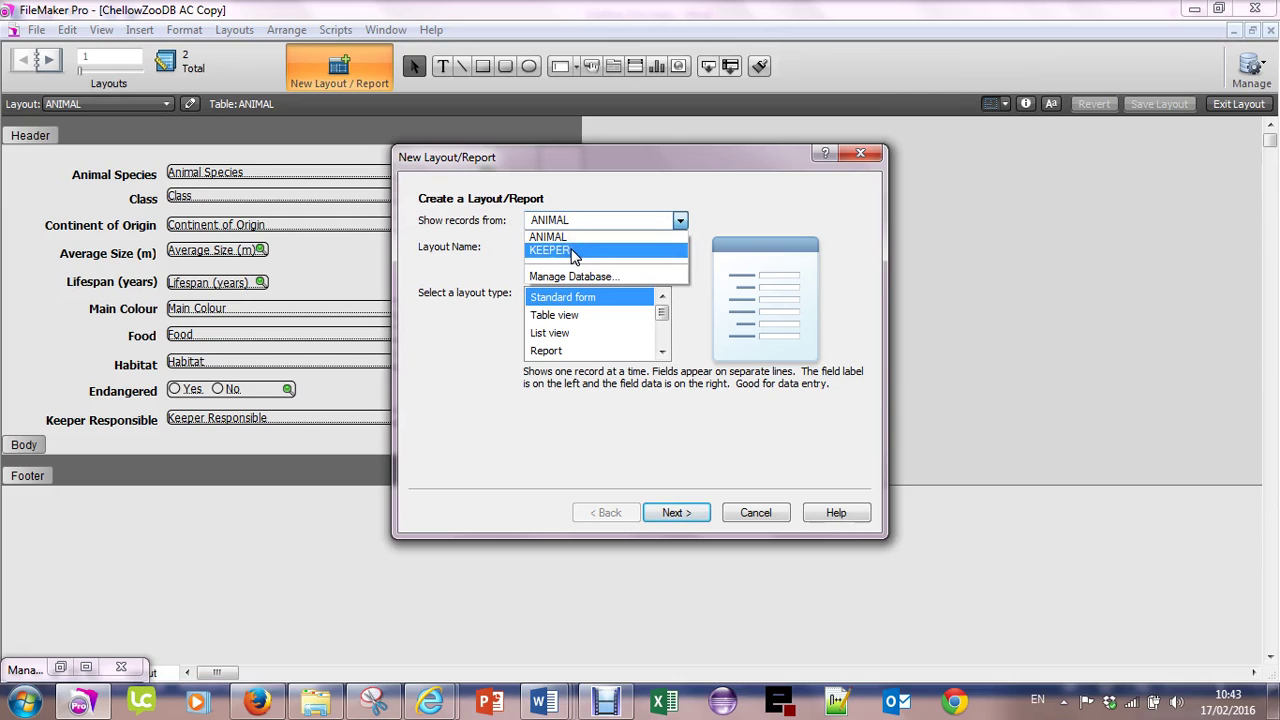
{"action": "left_click", "coordinate": [572, 250]}
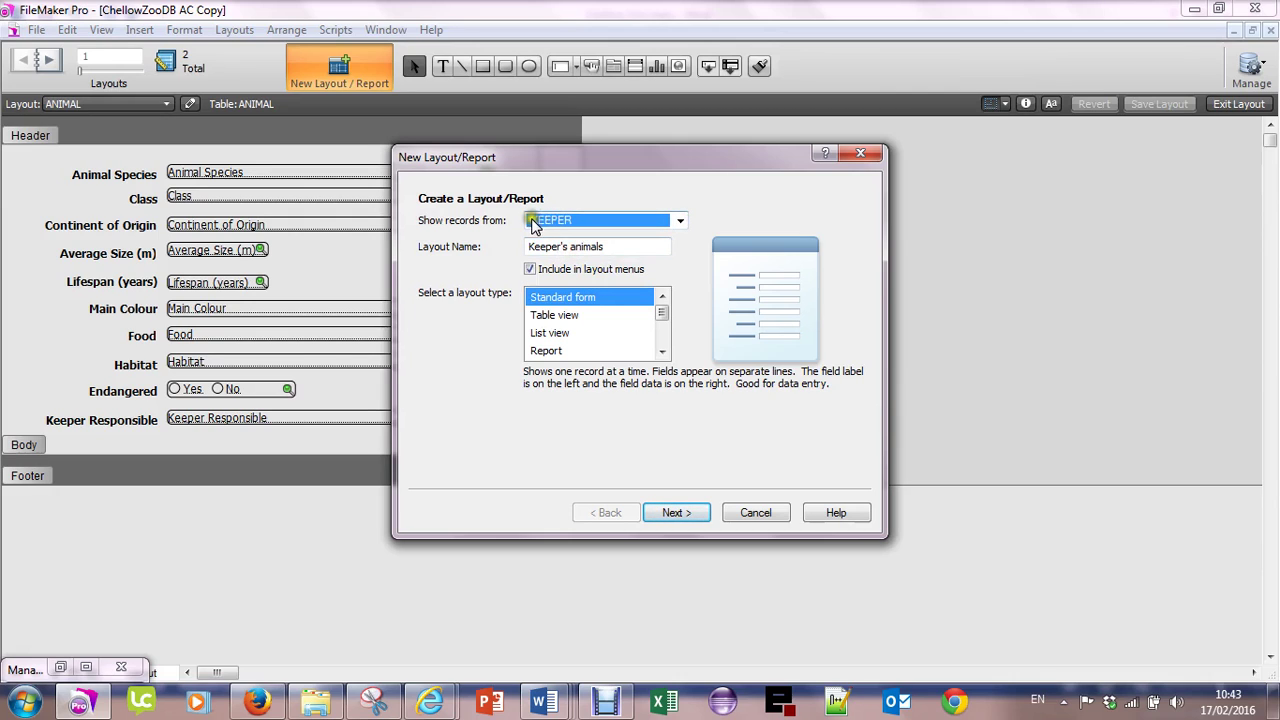
{"action": "left_click", "coordinate": [546, 224]}
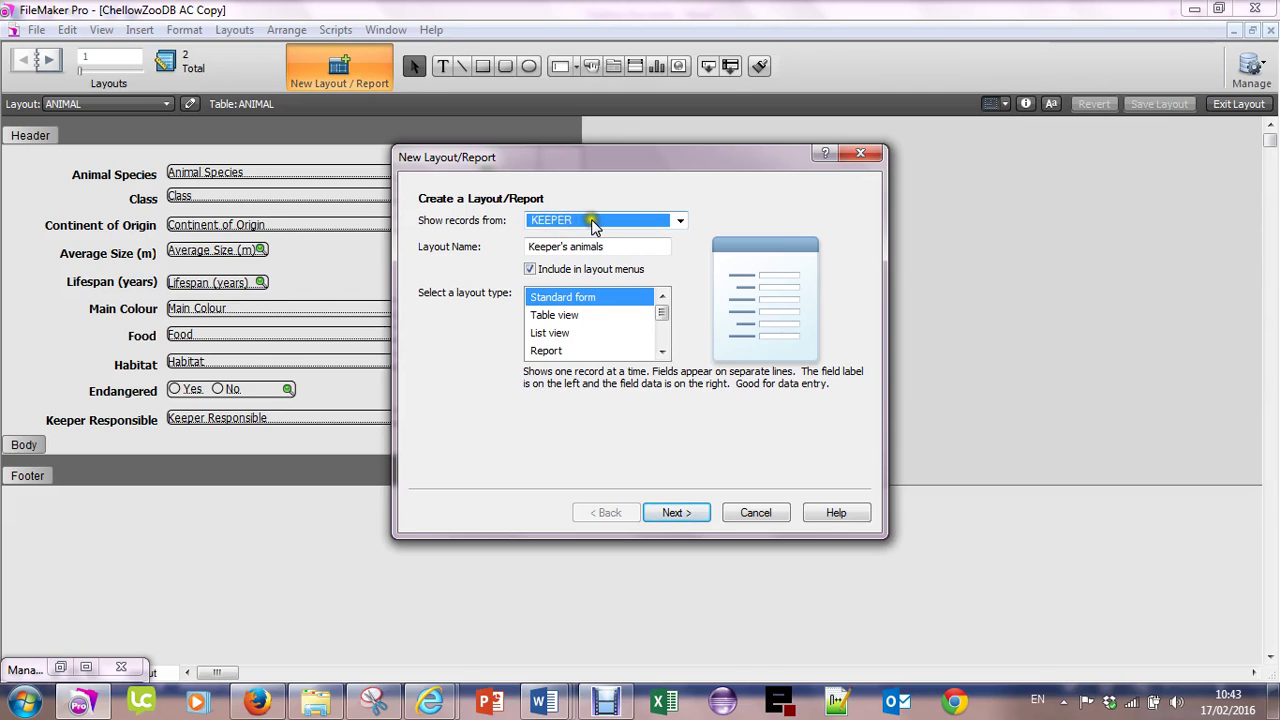
{"action": "left_click", "coordinate": [593, 222]}
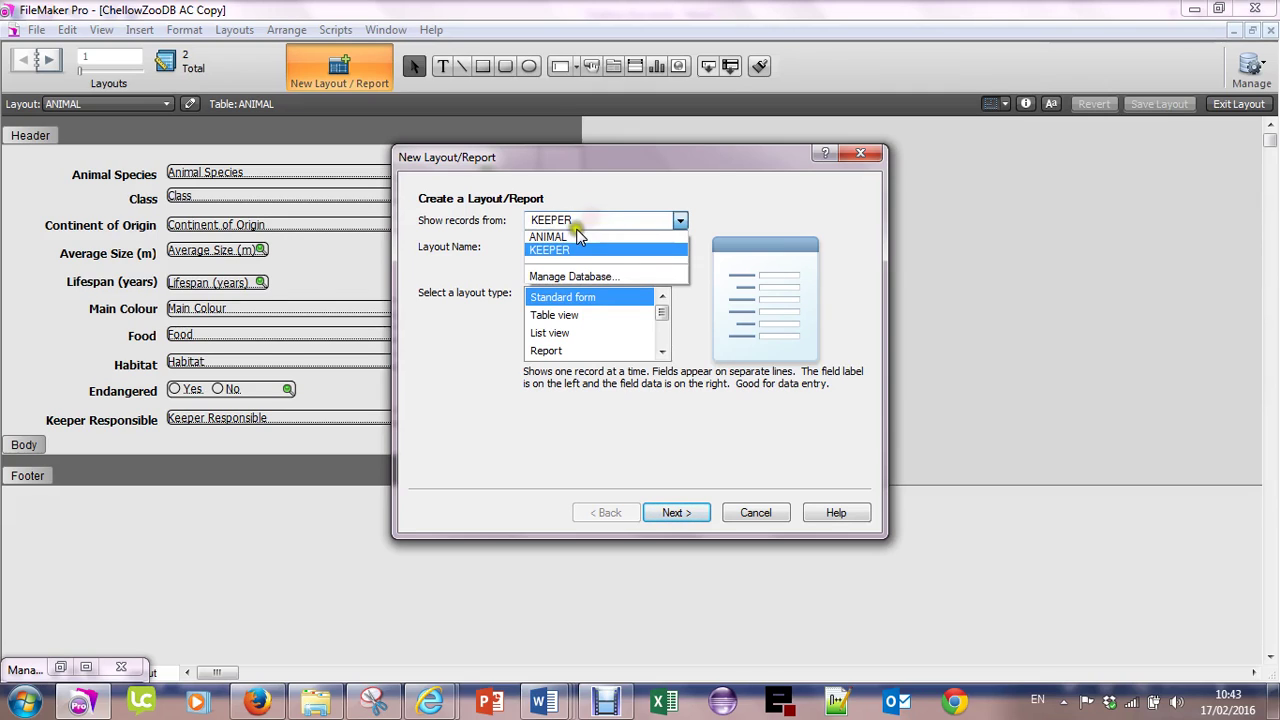
{"action": "left_click", "coordinate": [565, 234]}
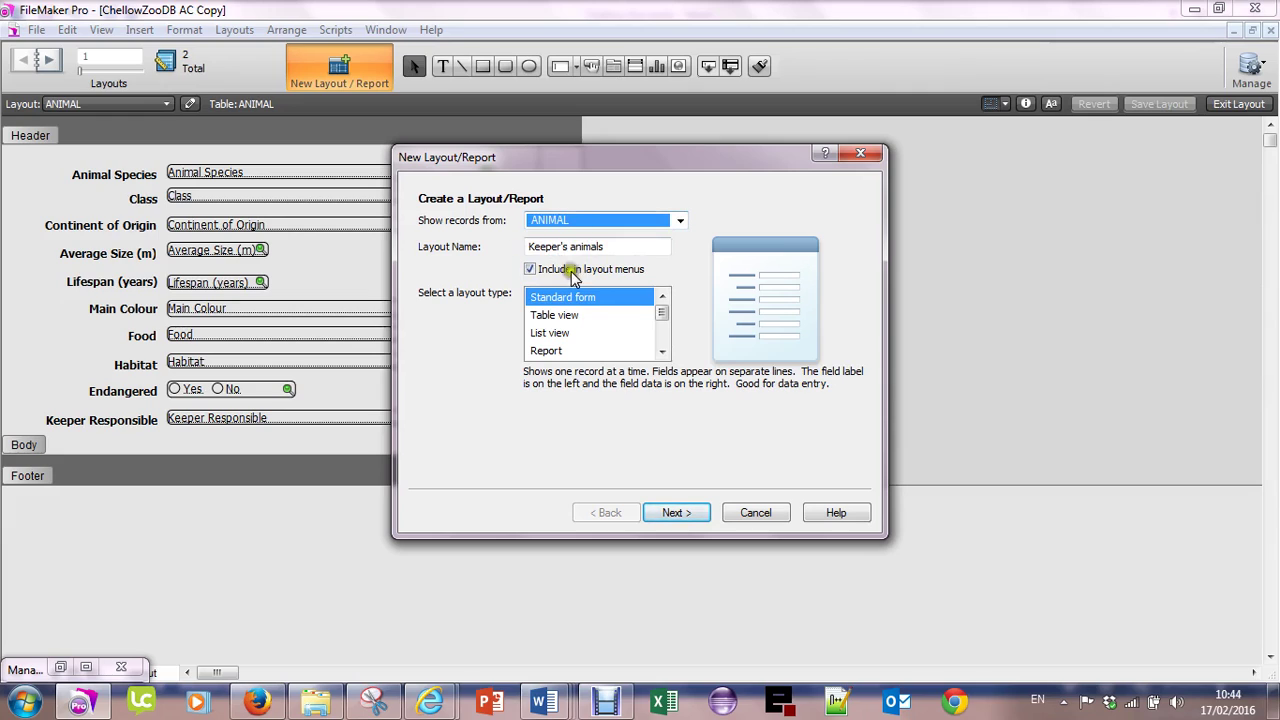
{"action": "left_click", "coordinate": [588, 258]}
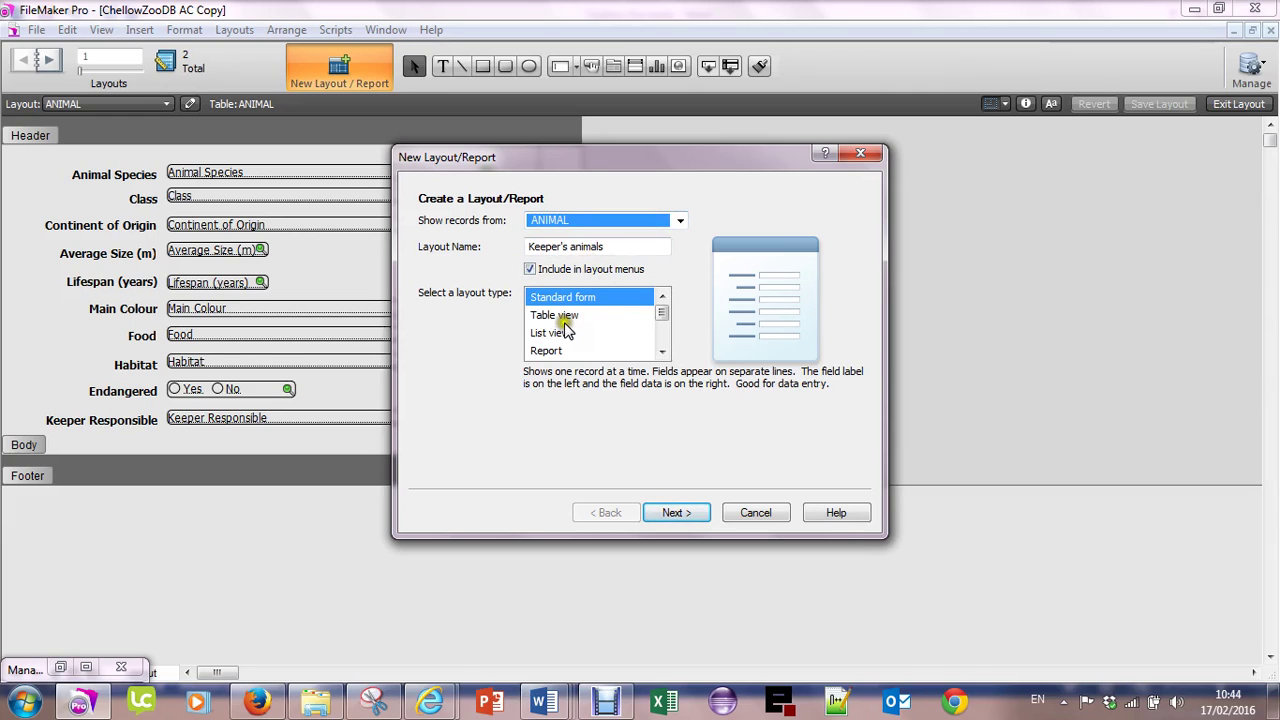
Choose the Table view layout type and add the Name and Phone Extension fields from the related KEEPER table.
{"action": "left_click", "coordinate": [548, 316]}
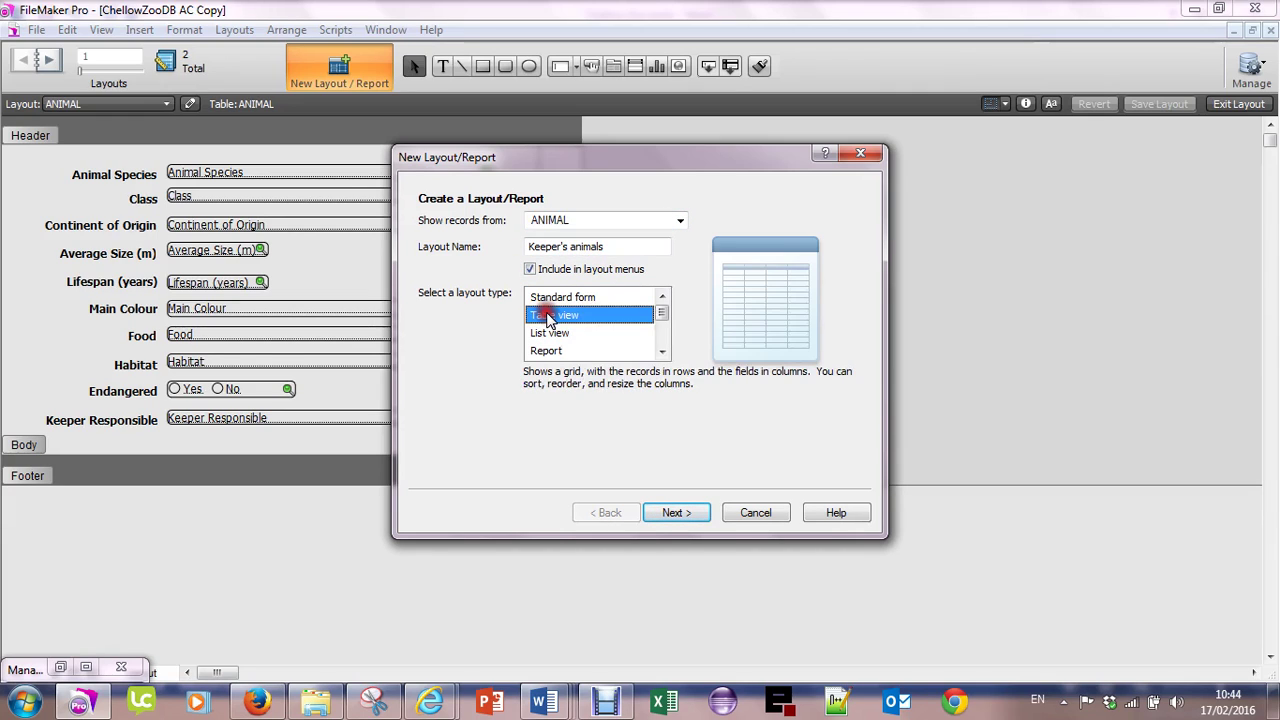
{"action": "left_click", "coordinate": [676, 514]}
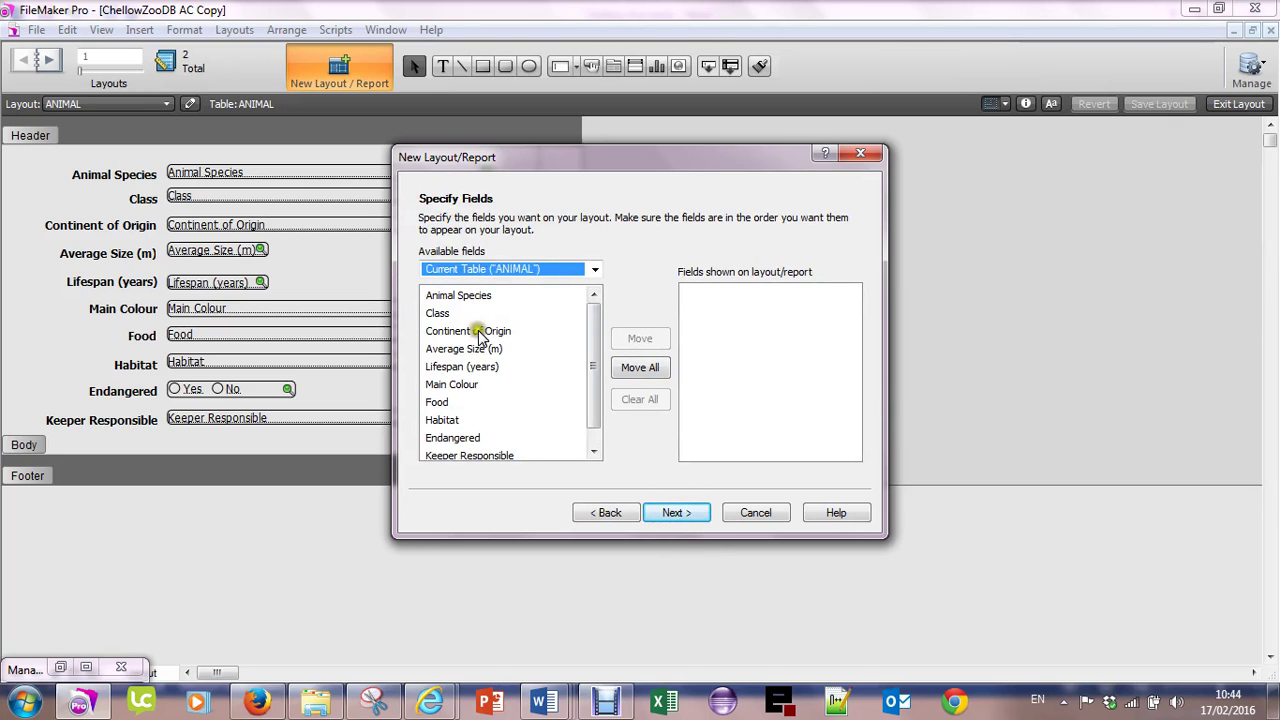
{"action": "left_click", "coordinate": [503, 267]}
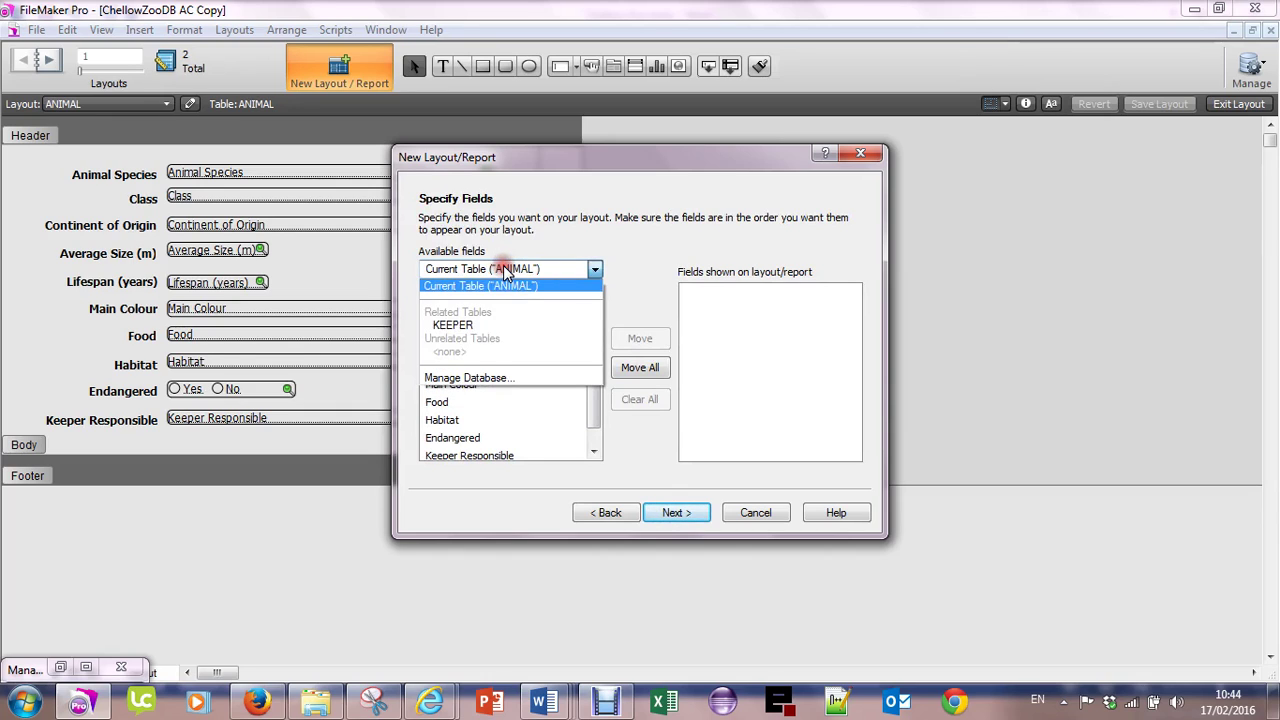
{"action": "left_click", "coordinate": [459, 328]}
{"action": "double_click", "coordinate": [445, 315]}
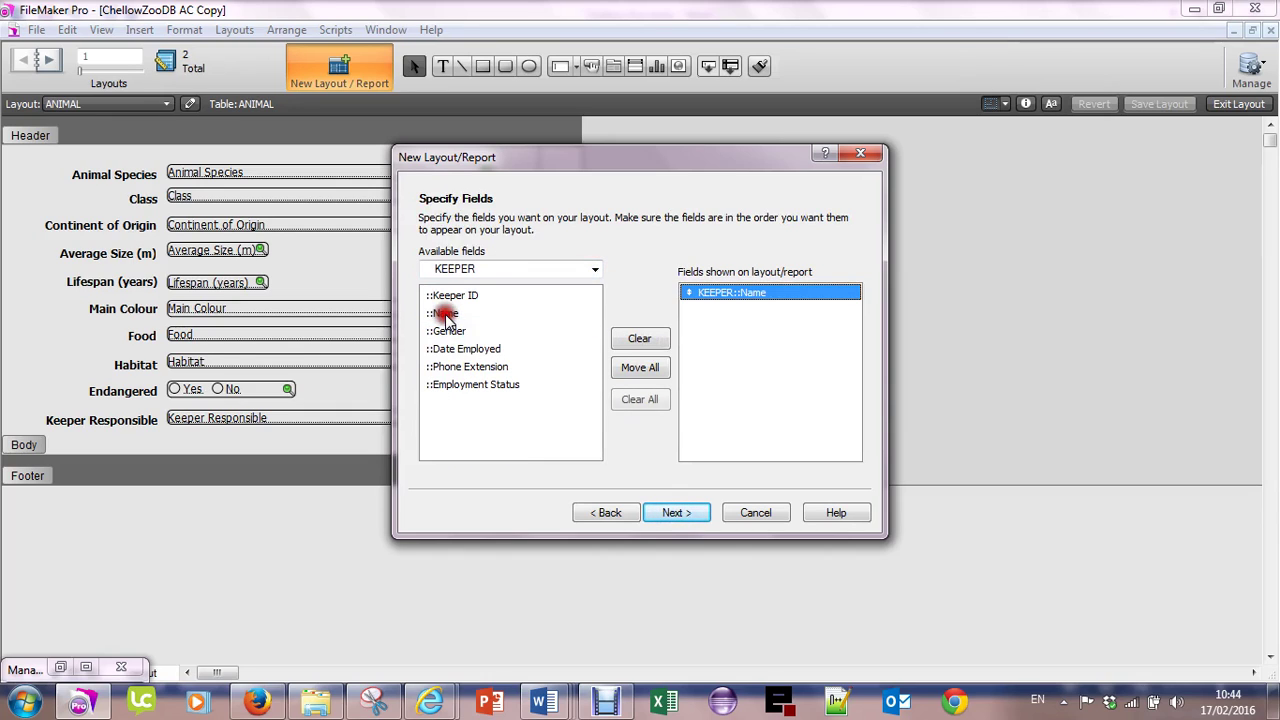
{"action": "double_click", "coordinate": [474, 368]}
Add the Animal Species field from the current ANIMAL table below the keeper fields and accept the field selection.
{"action": "left_click", "coordinate": [513, 270]}
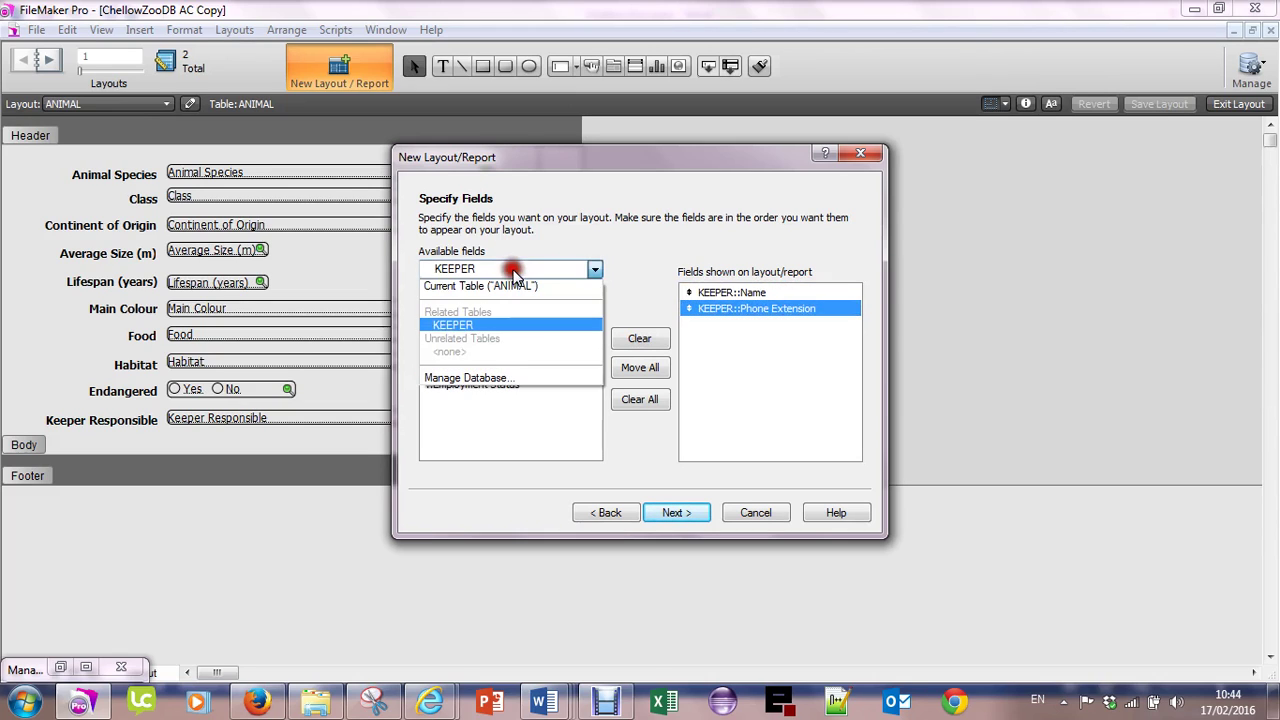
{"action": "left_click", "coordinate": [446, 286]}
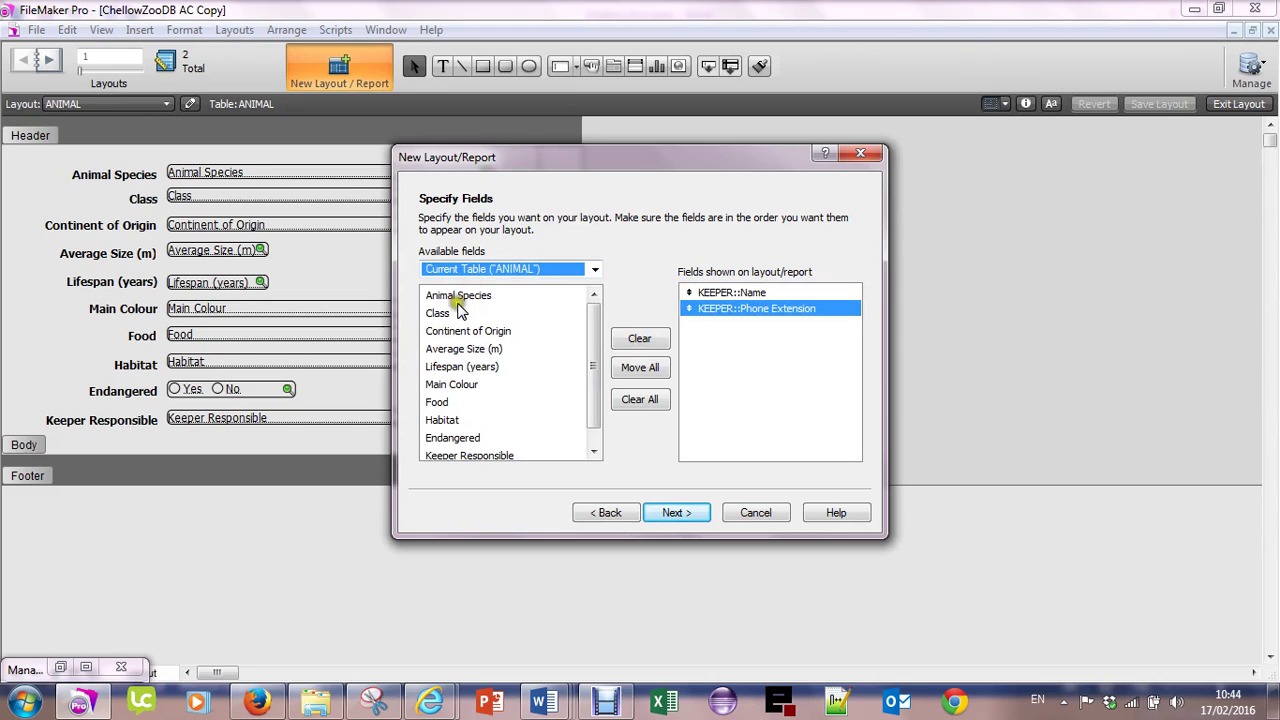
{"action": "double_click", "coordinate": [462, 298]}
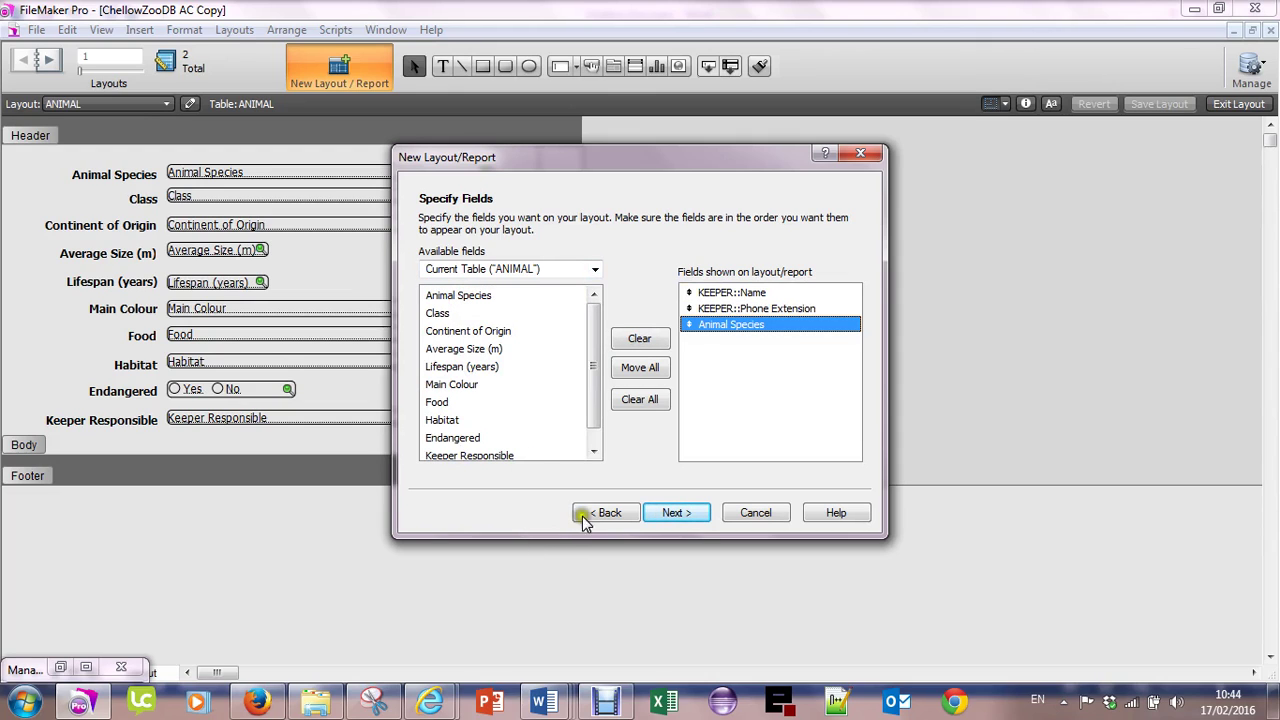
{"action": "left_click", "coordinate": [676, 513]}
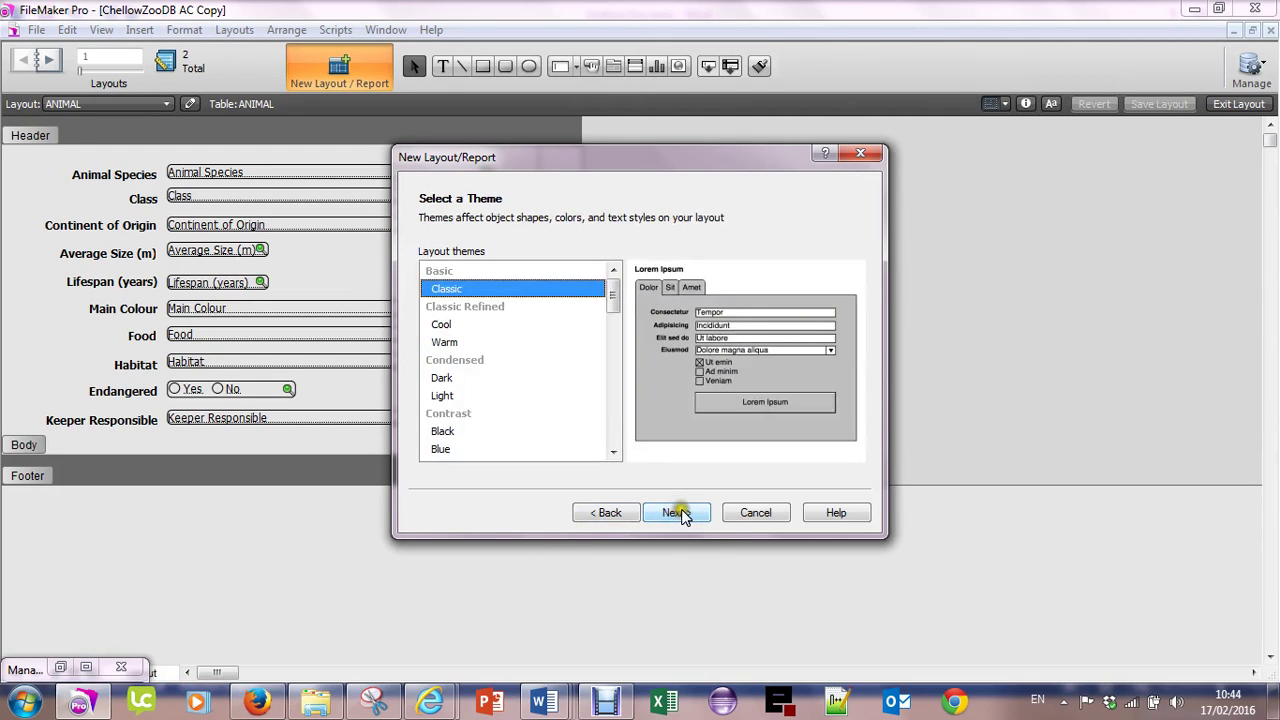
Preview a few layout themes, choose Classic, and finish creating the layout with View in Browse mode.
{"action": "left_click", "coordinate": [441, 396]}
{"action": "left_click", "coordinate": [441, 325]}
{"action": "left_click", "coordinate": [444, 342]}
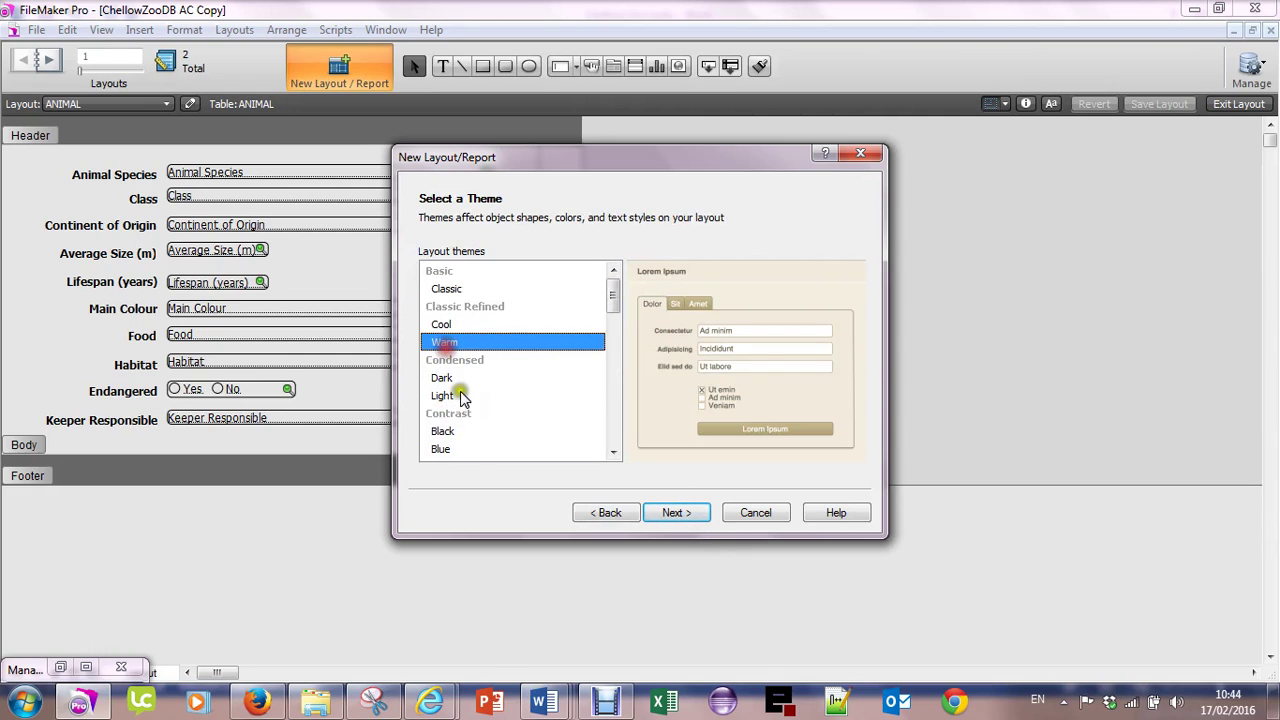
{"action": "left_click", "coordinate": [447, 288]}
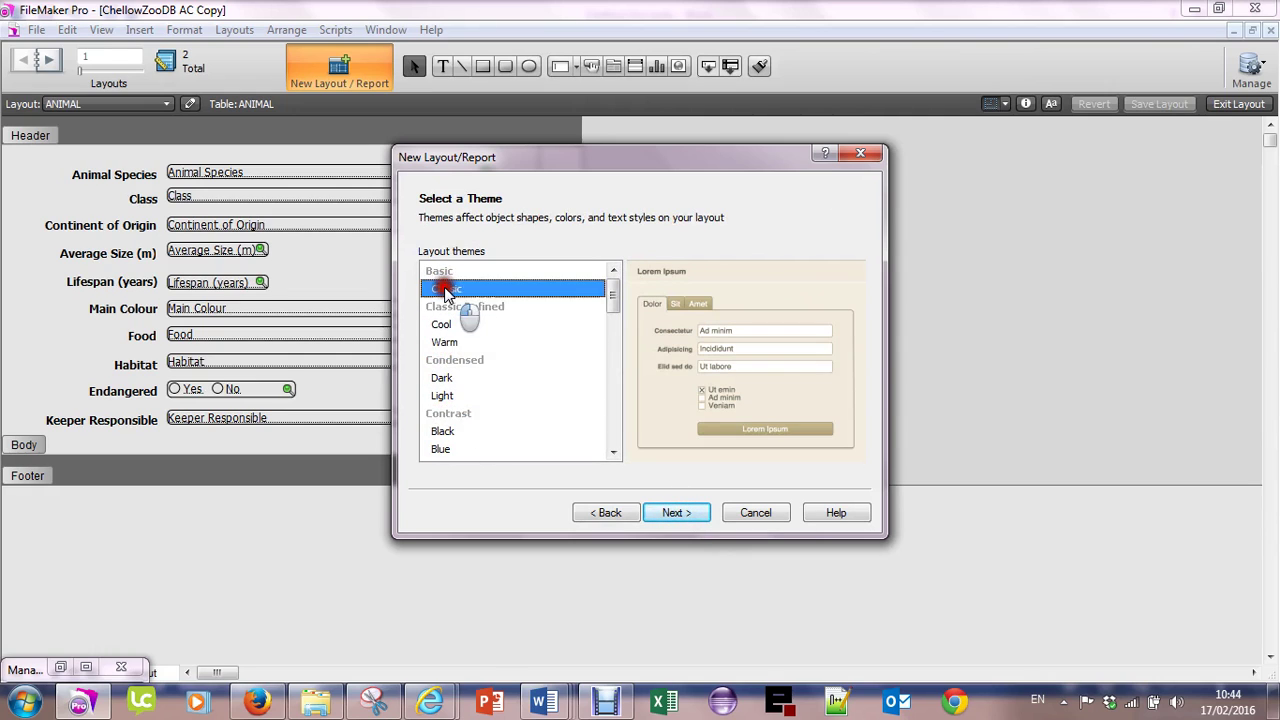
{"action": "left_click", "coordinate": [673, 516]}
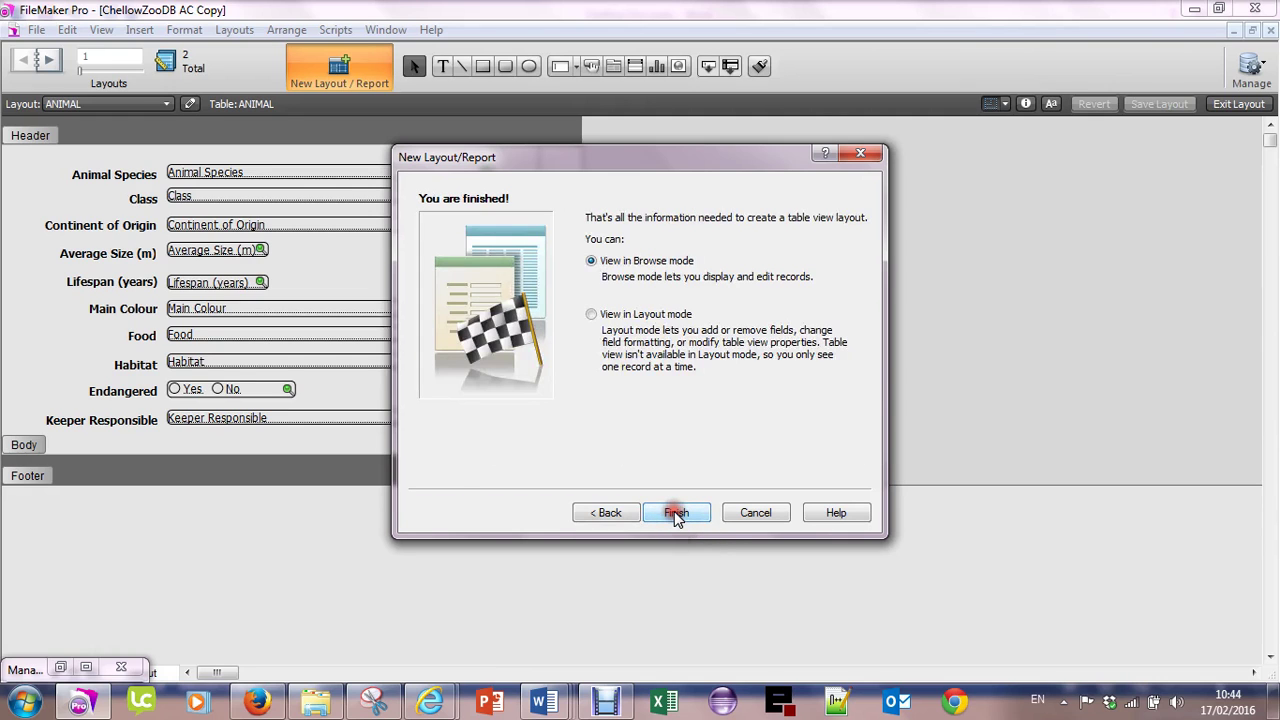
{"action": "left_click", "coordinate": [674, 517]}
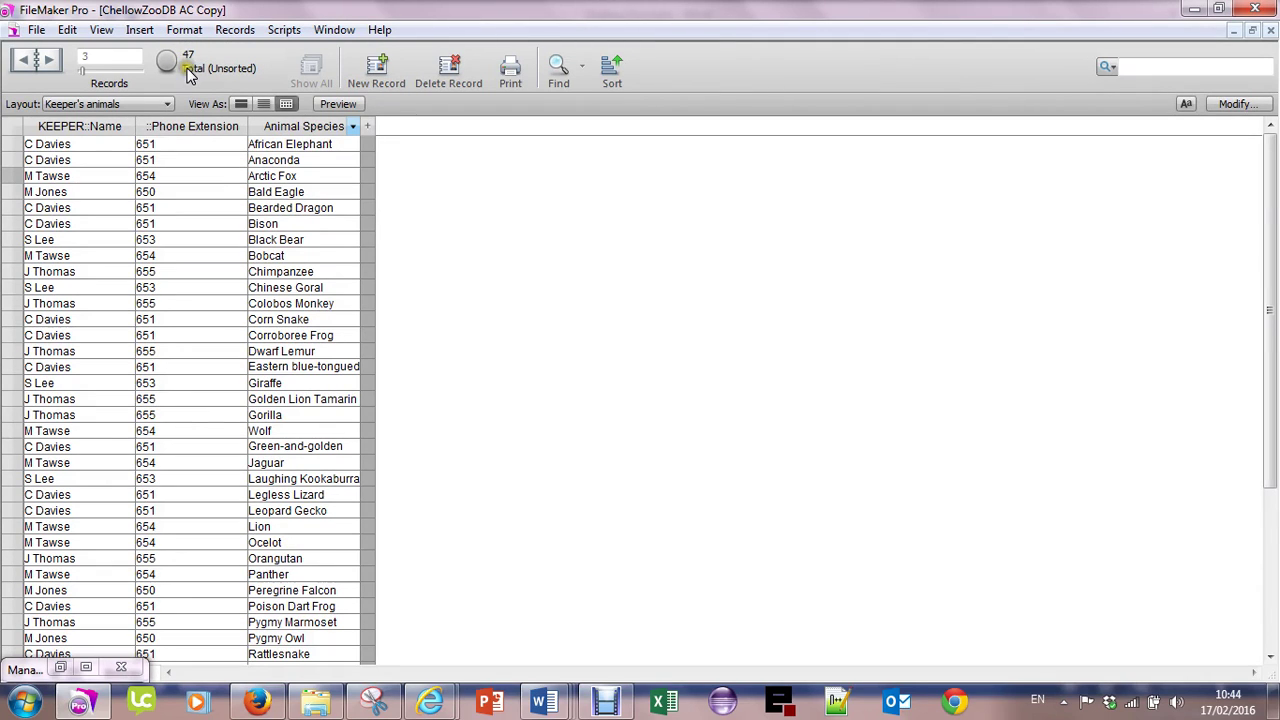
Open the record sorting options and remove Animal Species and Lifespan (years) from the sort order.
{"action": "left_click", "coordinate": [612, 81]}
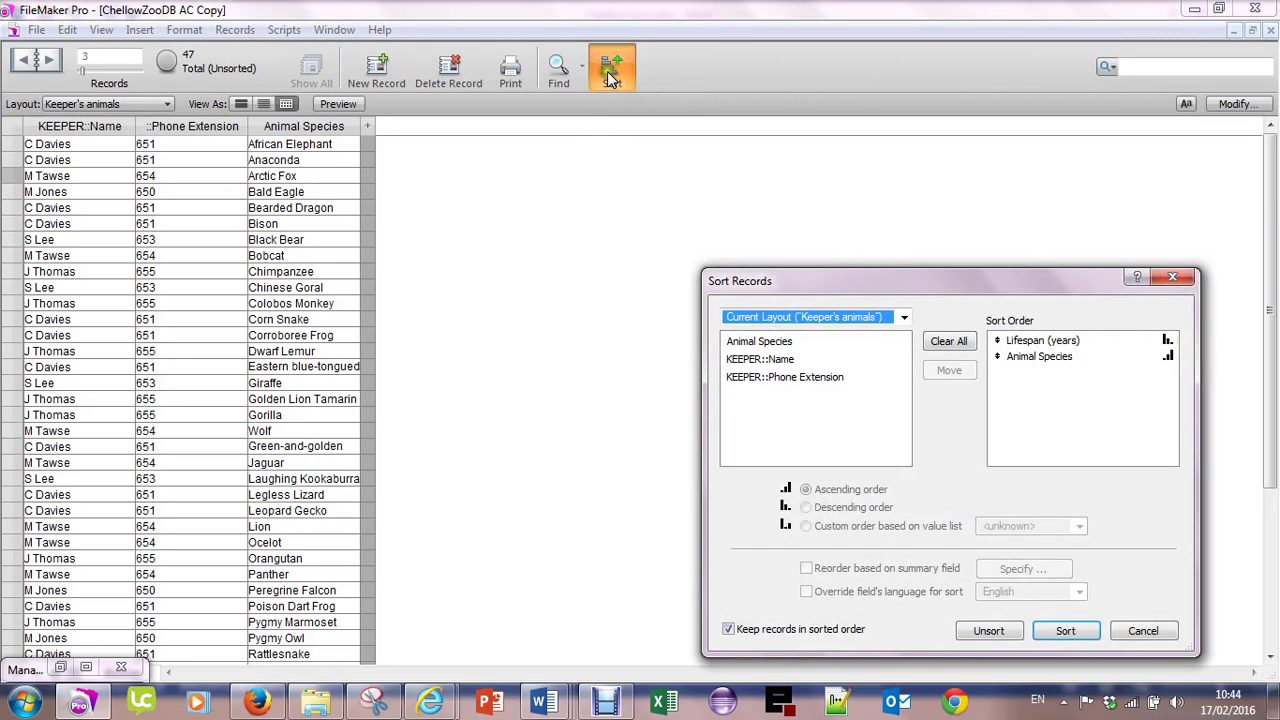
{"action": "left_click", "coordinate": [1048, 357]}
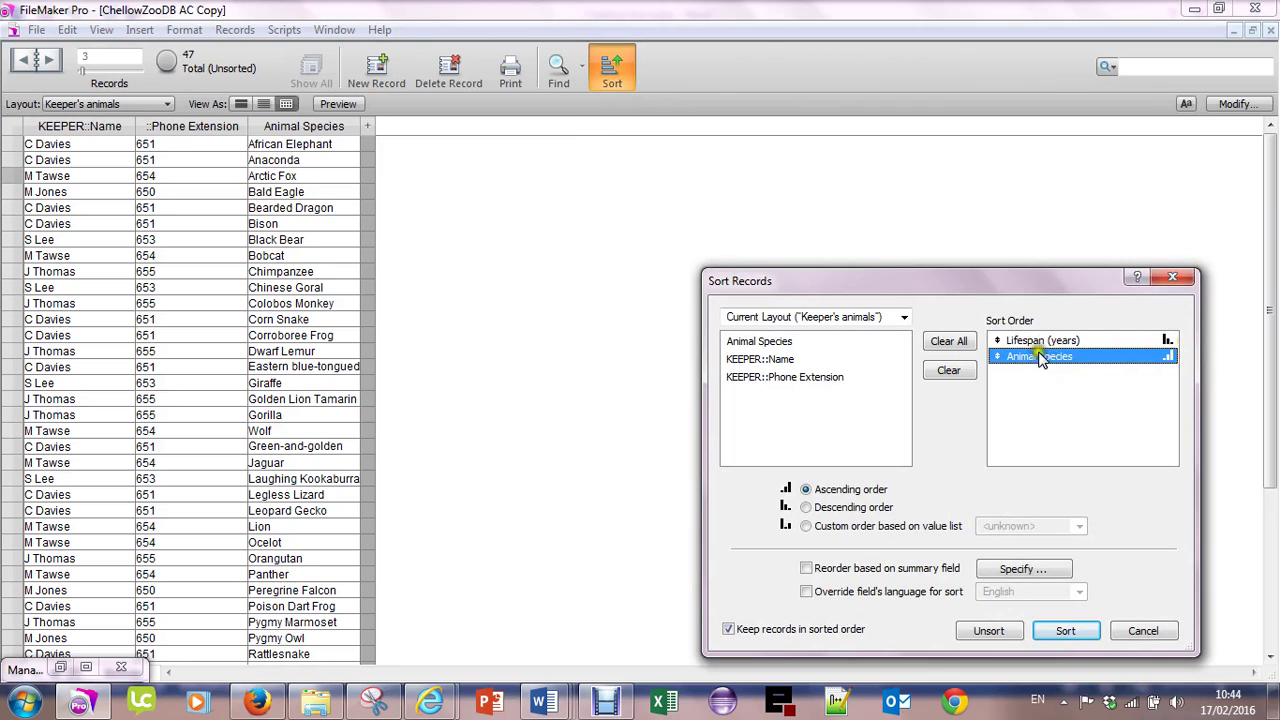
{"action": "left_click", "coordinate": [949, 370]}
{"action": "left_click", "coordinate": [950, 371]}
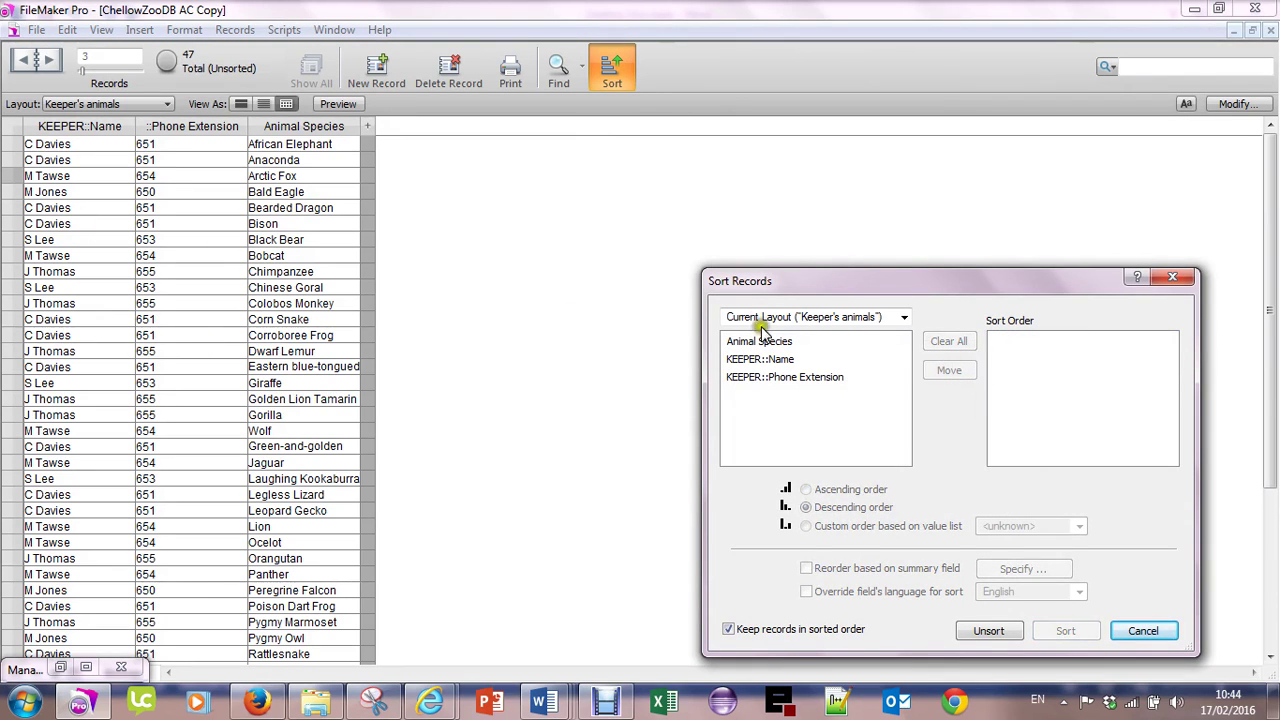
Sort the records by KEEPER::Name in ascending order.
{"action": "double_click", "coordinate": [768, 360]}
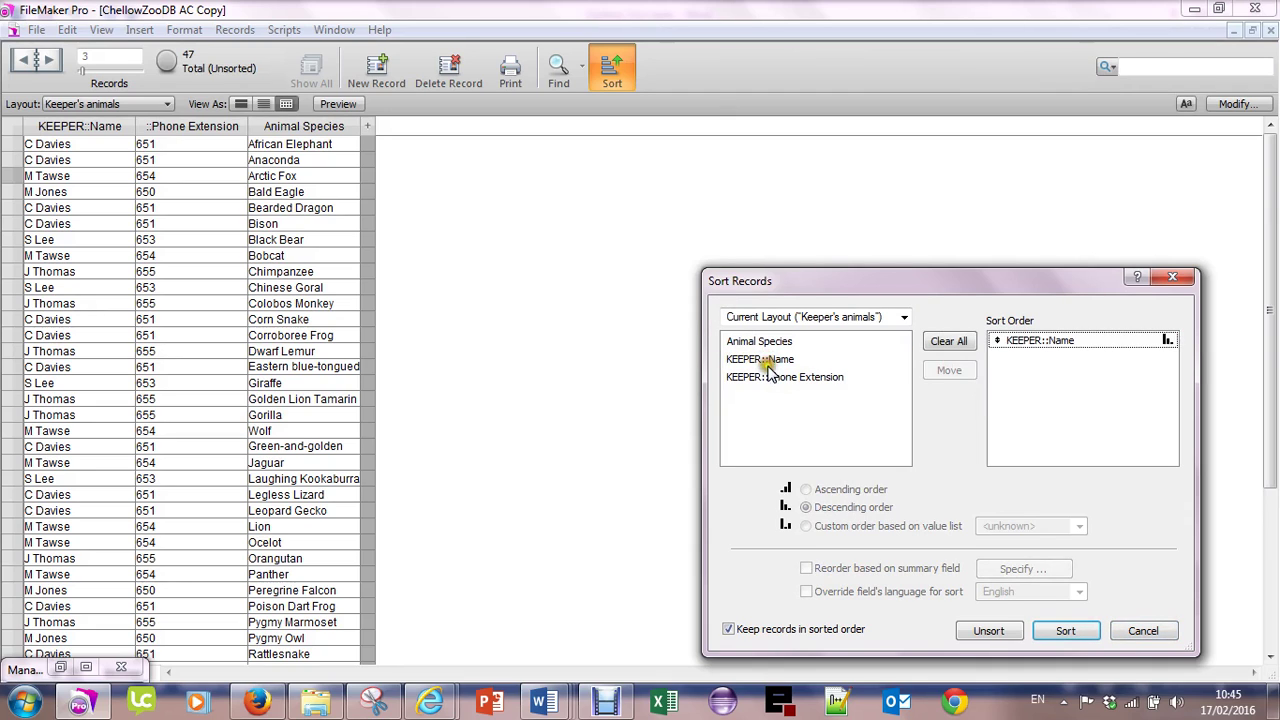
{"action": "left_click", "coordinate": [1041, 342]}
{"action": "left_click", "coordinate": [810, 509]}
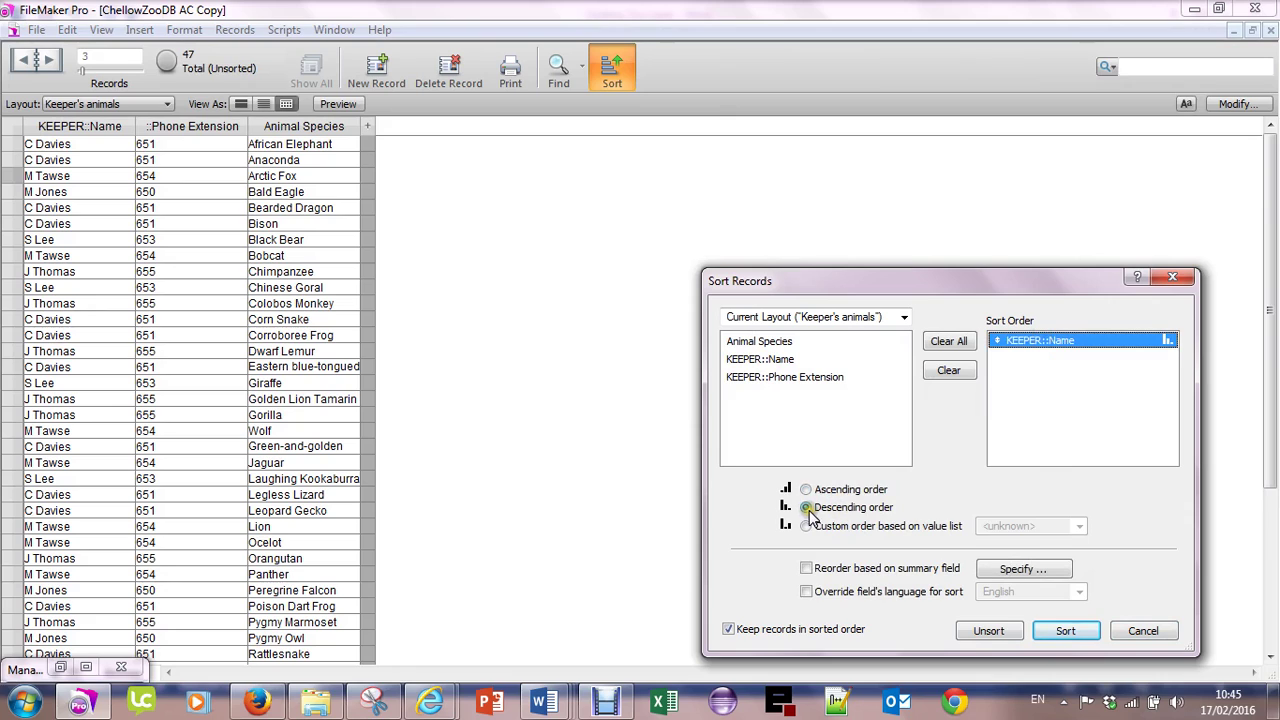
{"action": "left_click", "coordinate": [833, 490]}
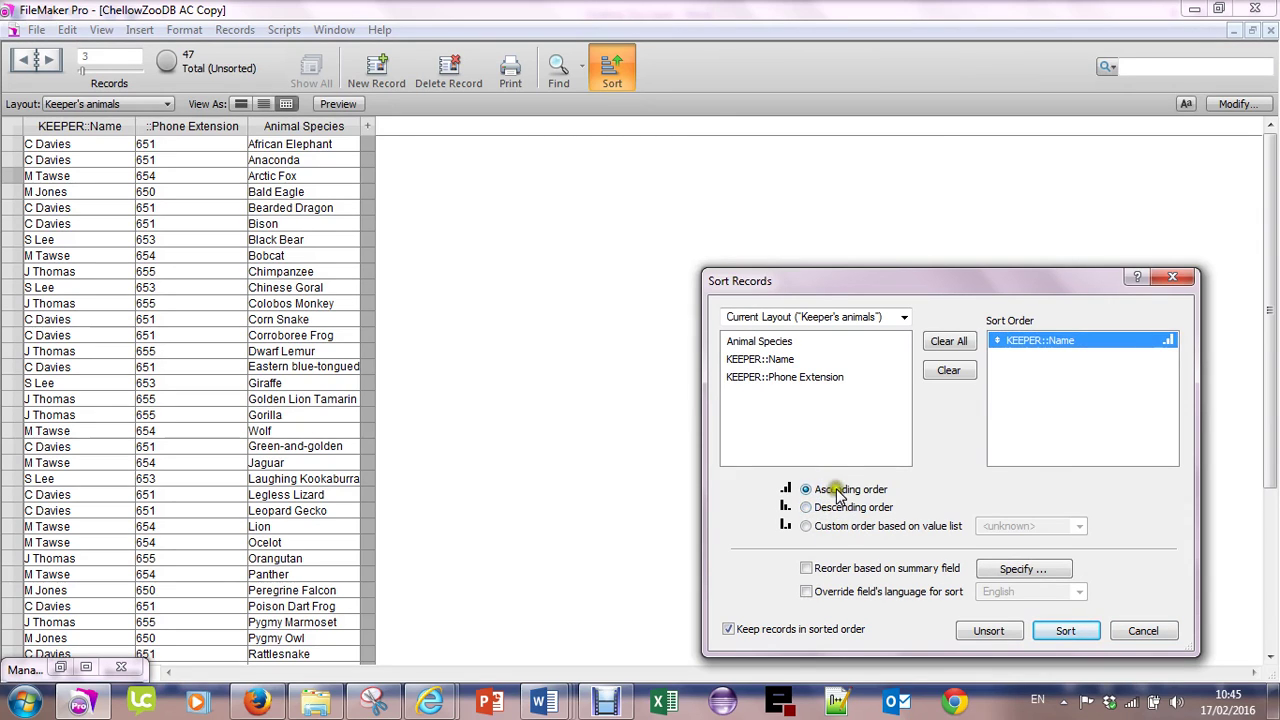
{"action": "left_click", "coordinate": [1066, 631]}
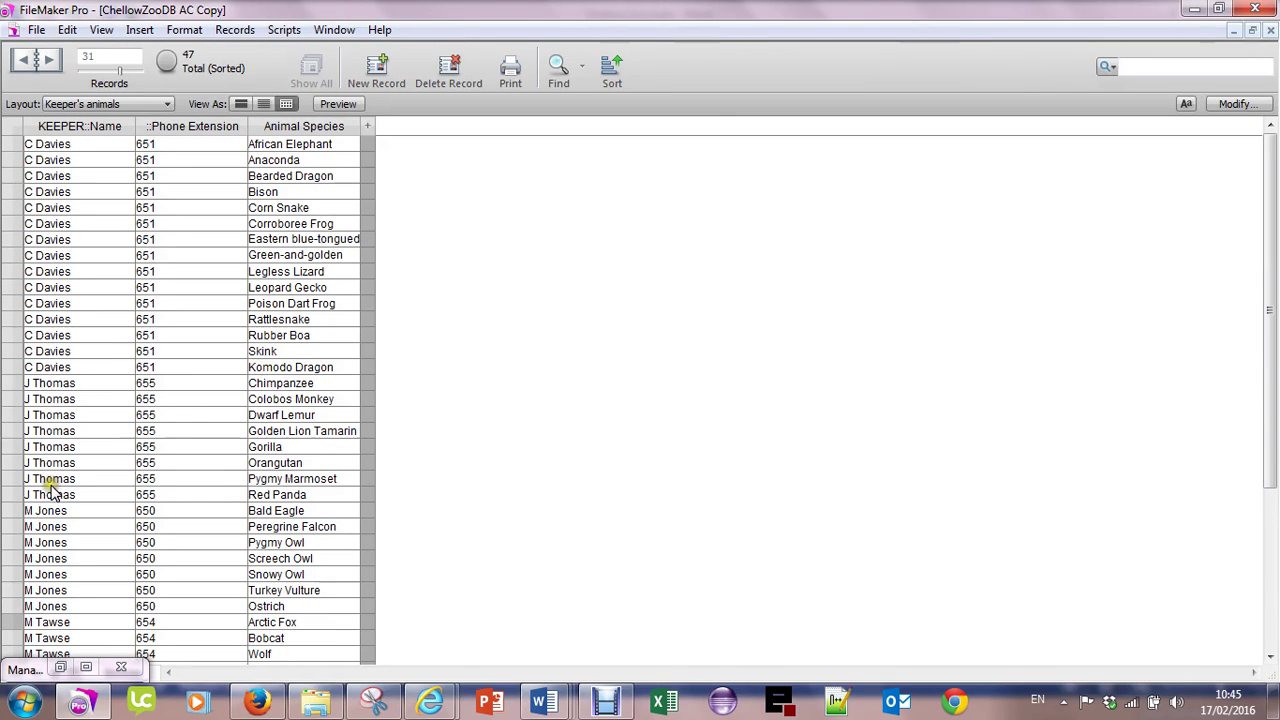
Look through the sorted list, then re-sort it with Animal Species ascending as the second sort field after KEEPER::Name.
{"action": "scroll", "coordinate": [152, 532], "scroll_direction": "down", "scroll_amount": 3}
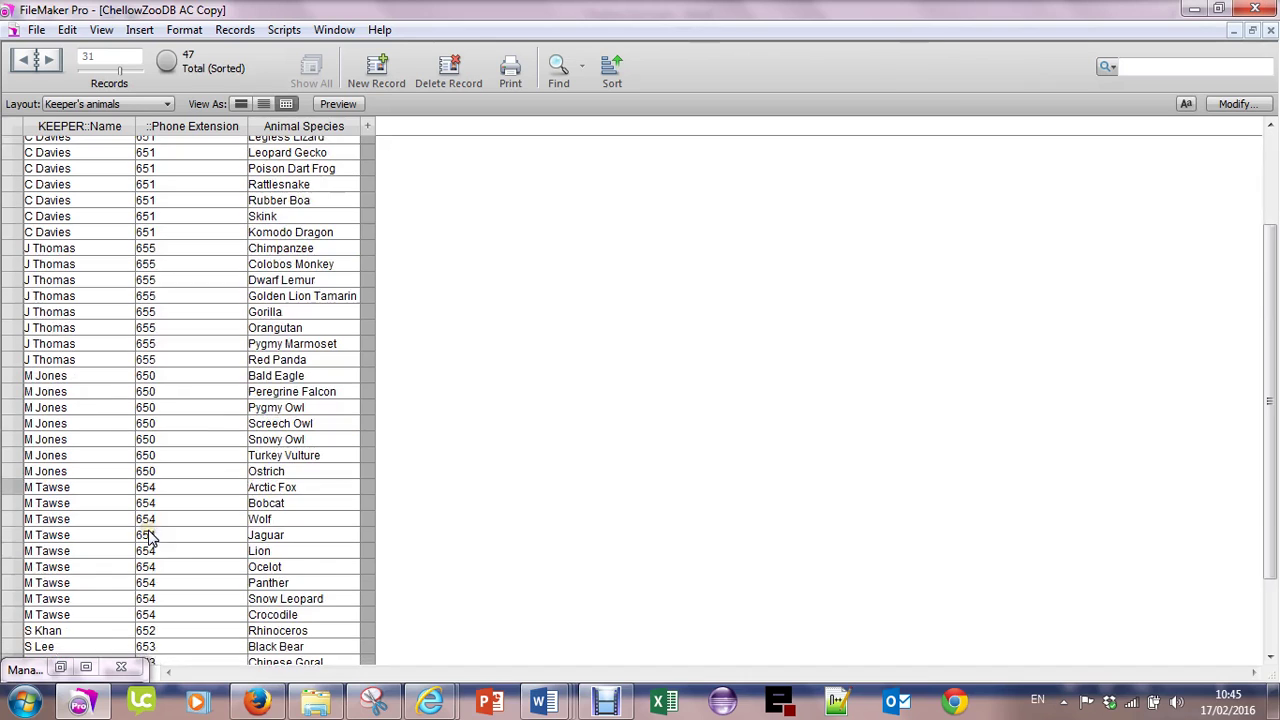
{"action": "scroll", "coordinate": [70, 560], "scroll_direction": "down", "scroll_amount": 2}
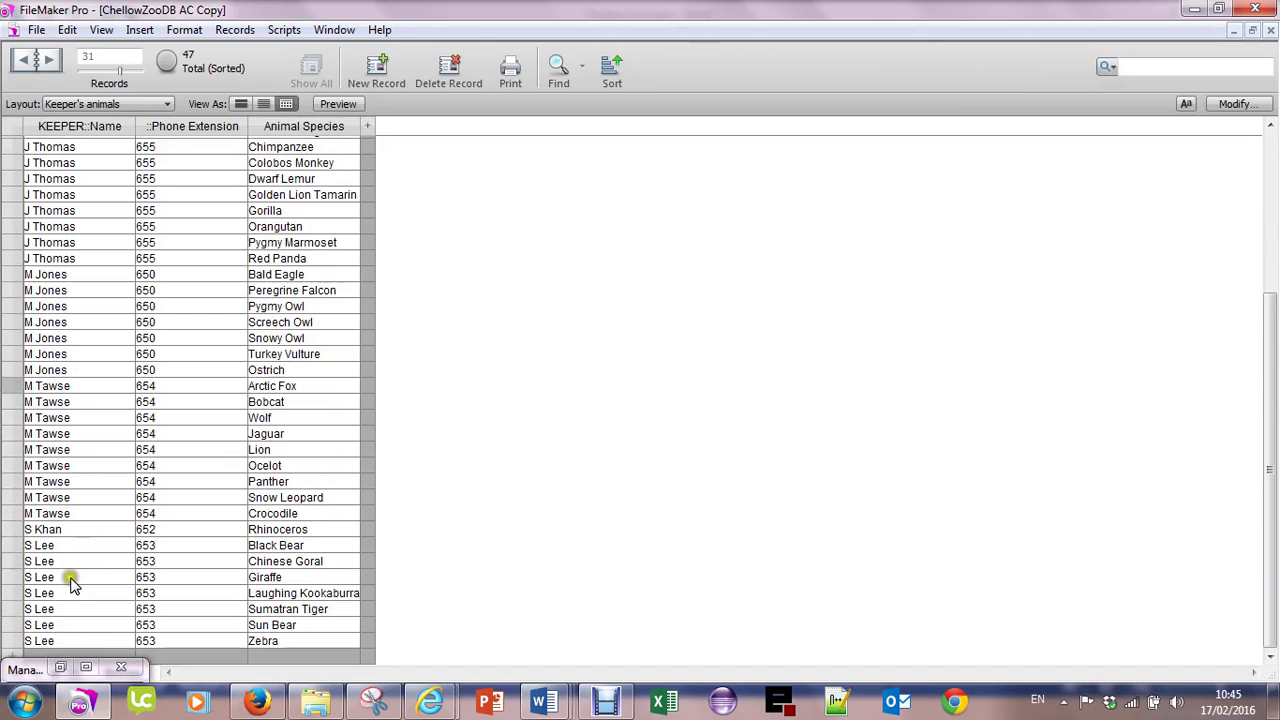
{"action": "scroll", "coordinate": [225, 340], "scroll_direction": "up", "scroll_amount": 5}
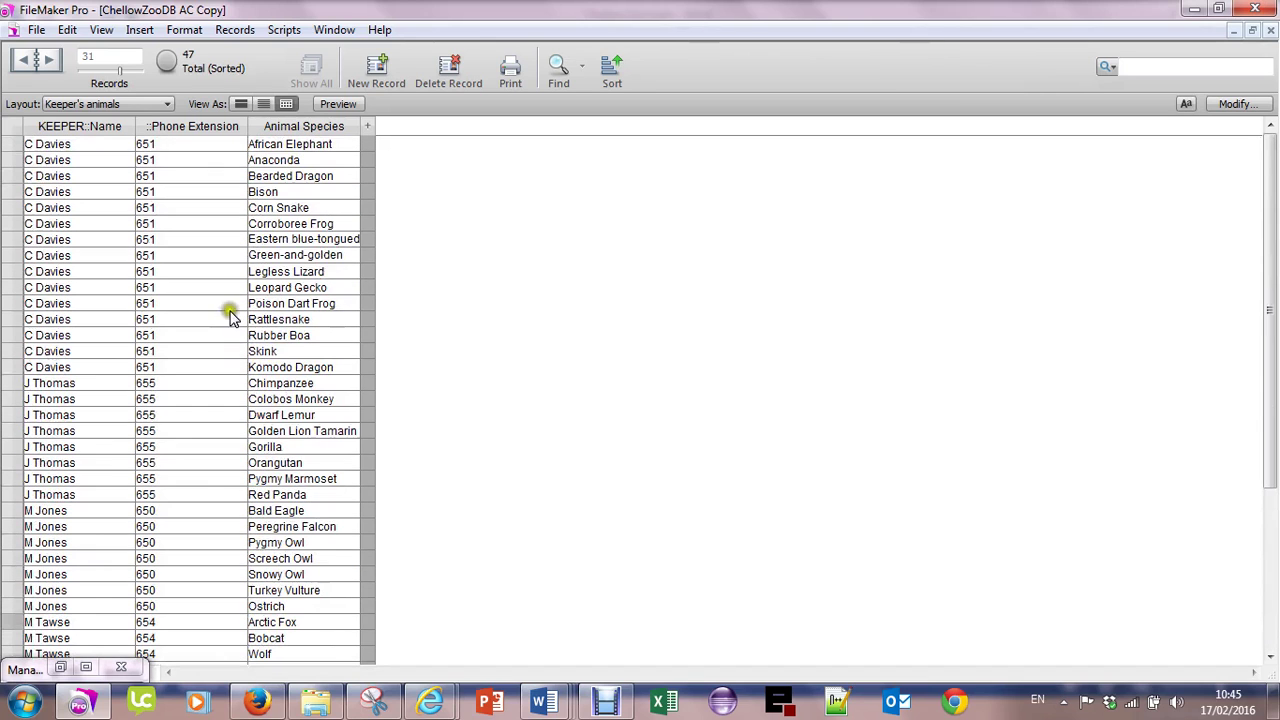
{"action": "left_click", "coordinate": [612, 82]}
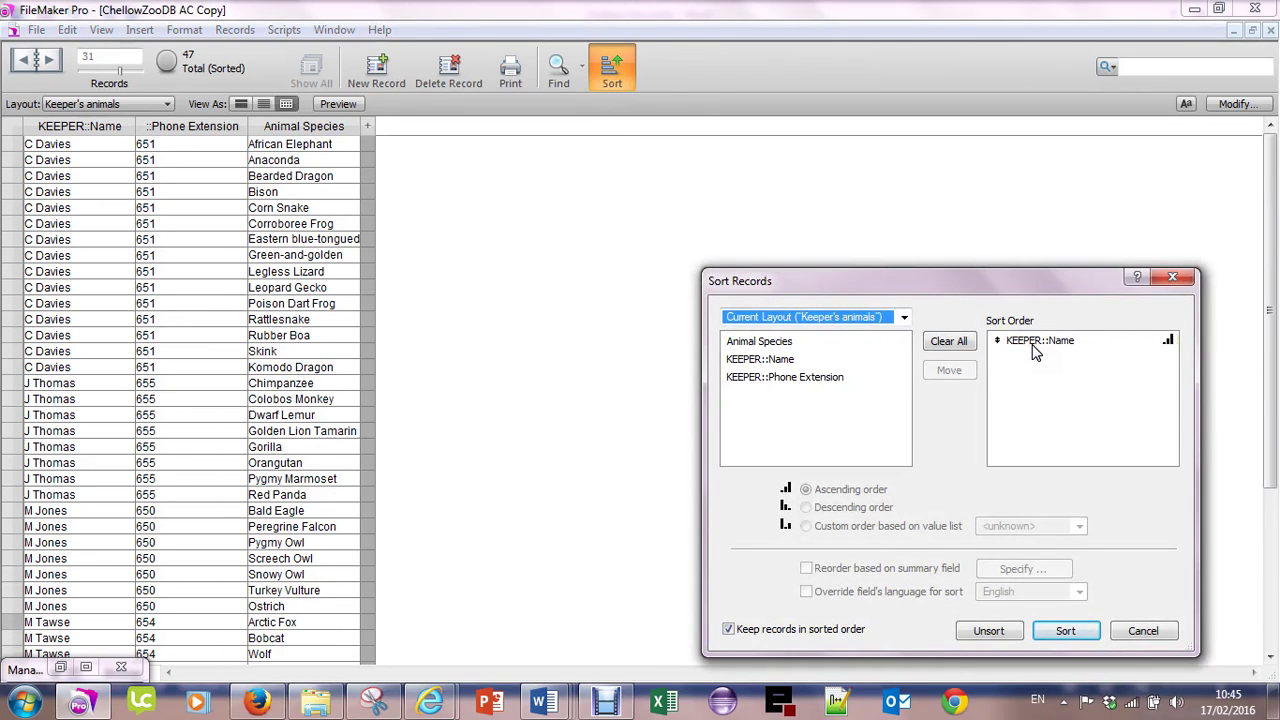
{"action": "double_click", "coordinate": [758, 342]}
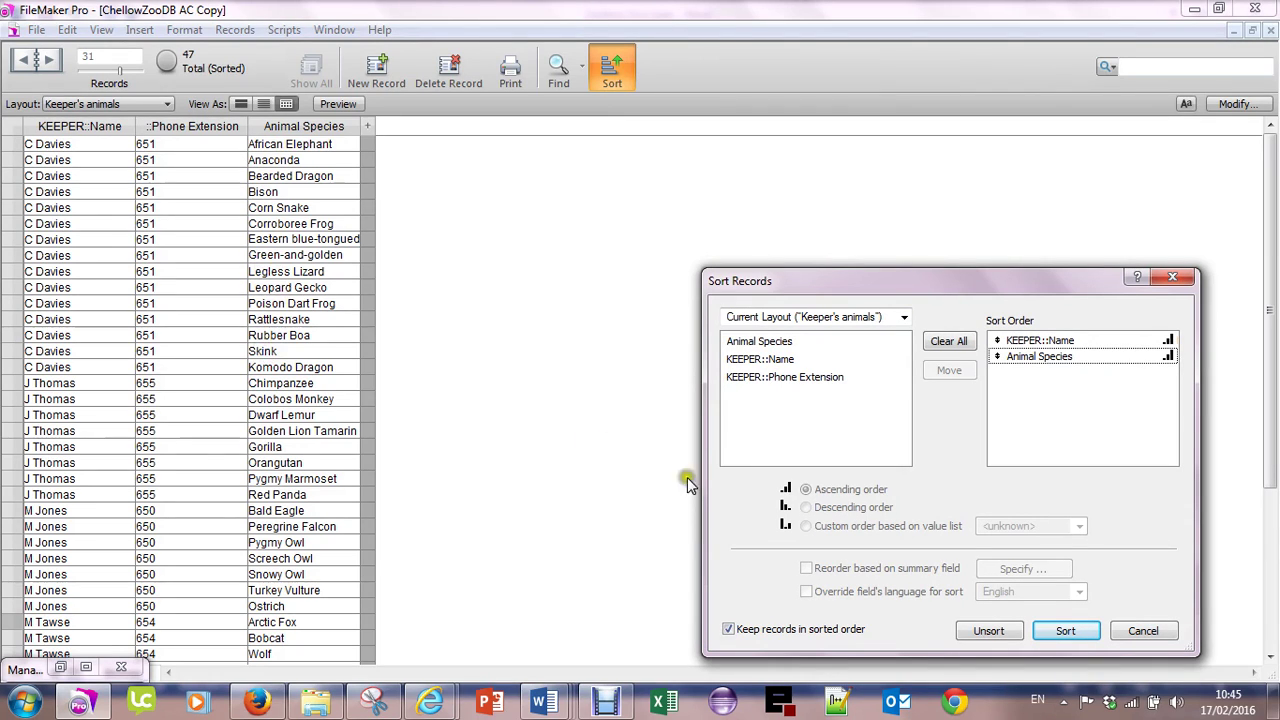
{"action": "left_click", "coordinate": [1022, 342]}
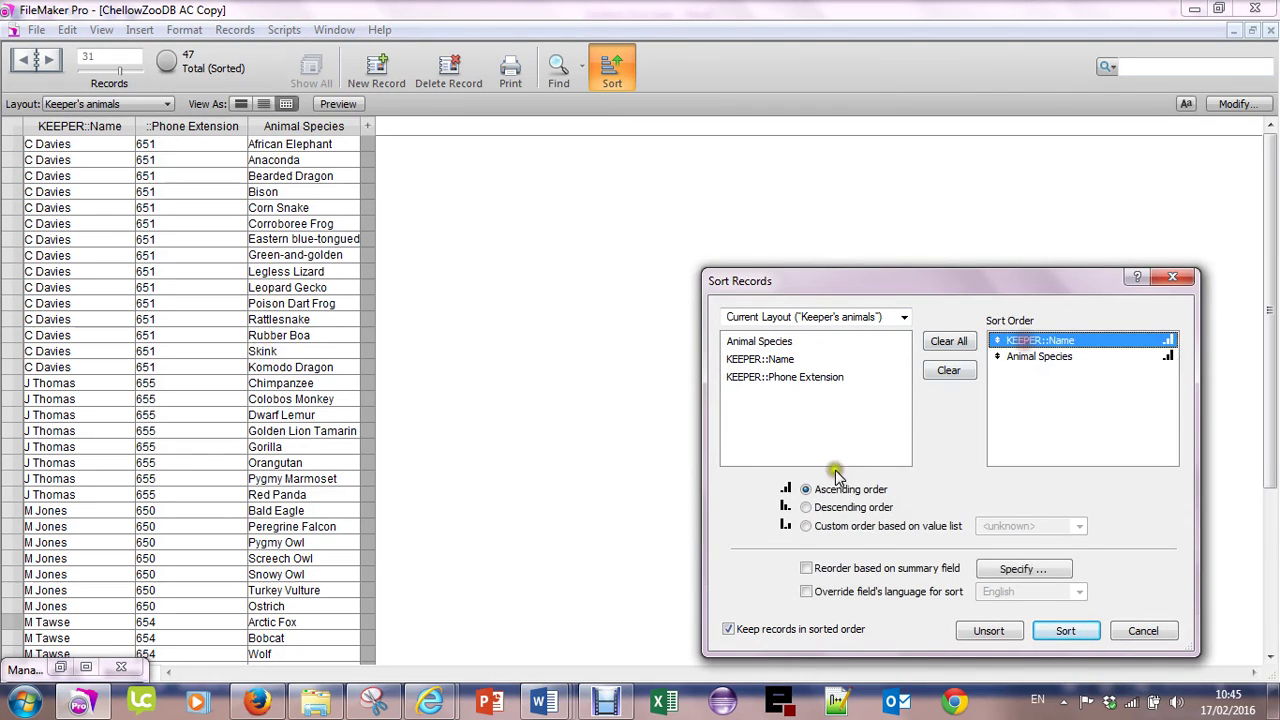
{"action": "left_click", "coordinate": [1018, 360]}
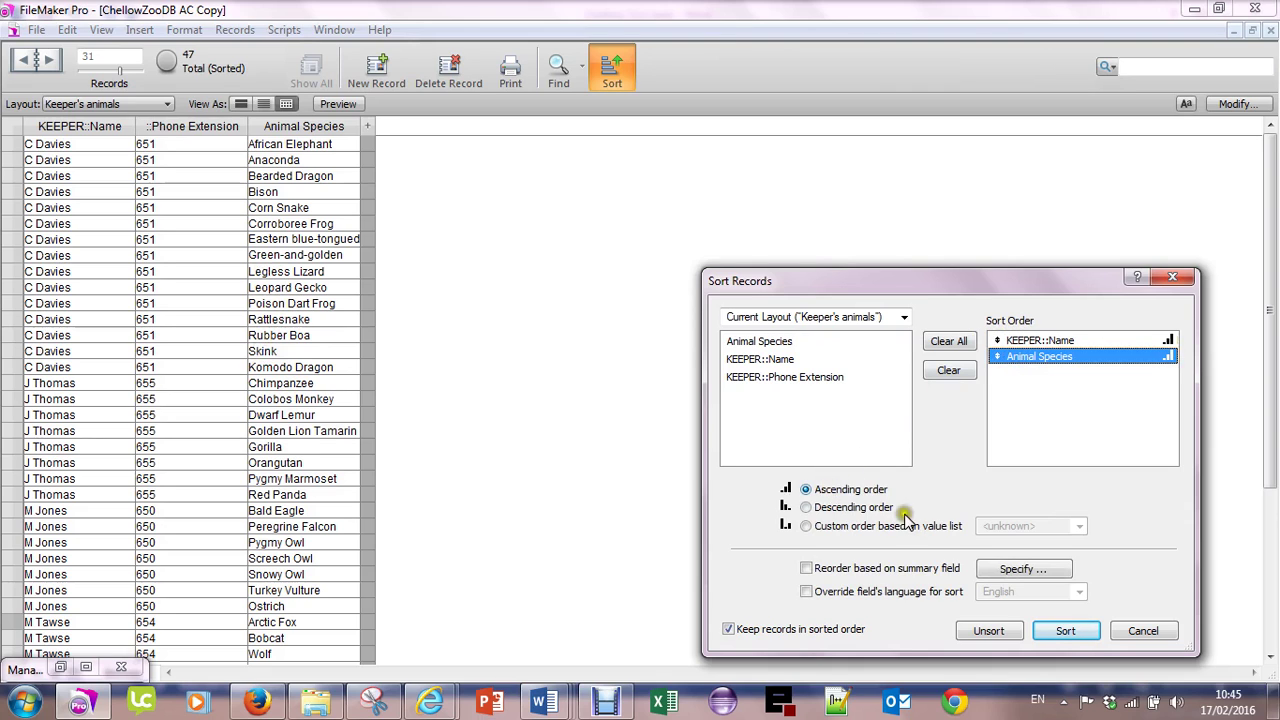
{"action": "left_click", "coordinate": [1066, 631]}
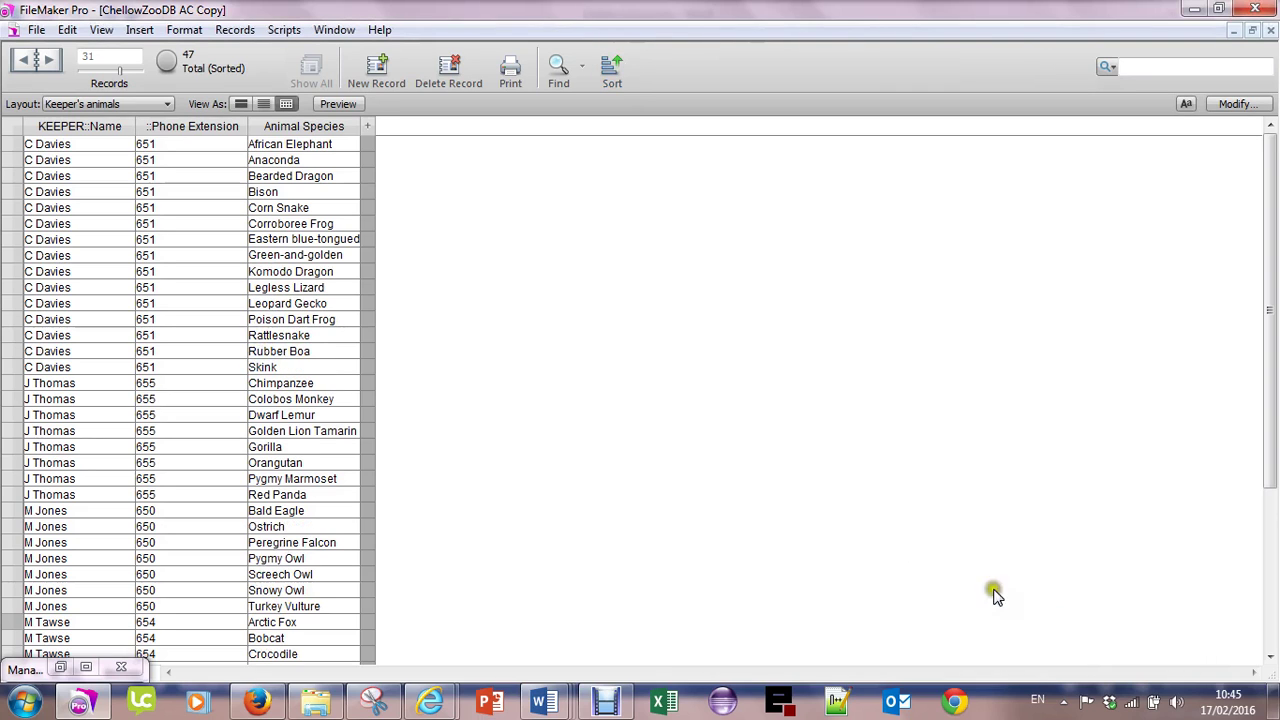